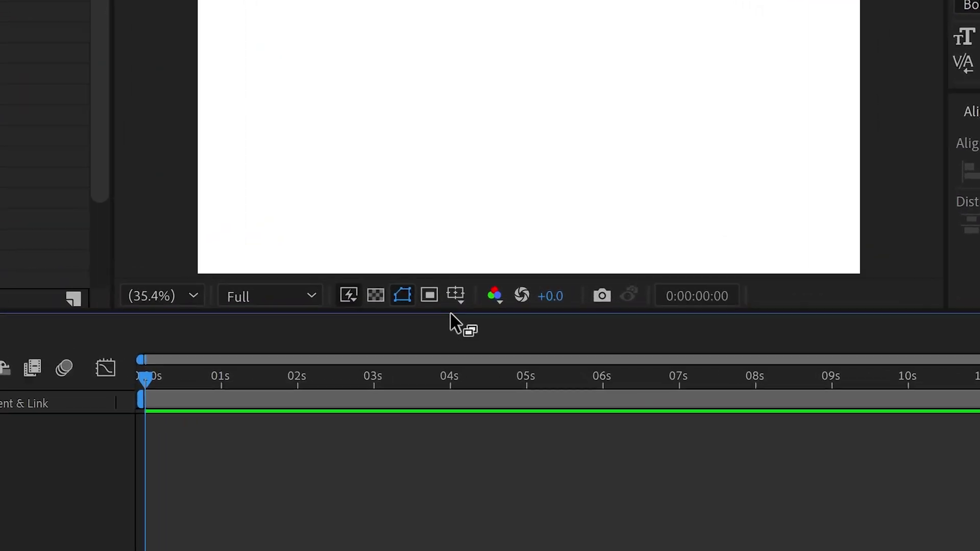
# - Show title/action safe guides and type 0 in a paragraph text box across the comp
pyautogui.click(527, 286)
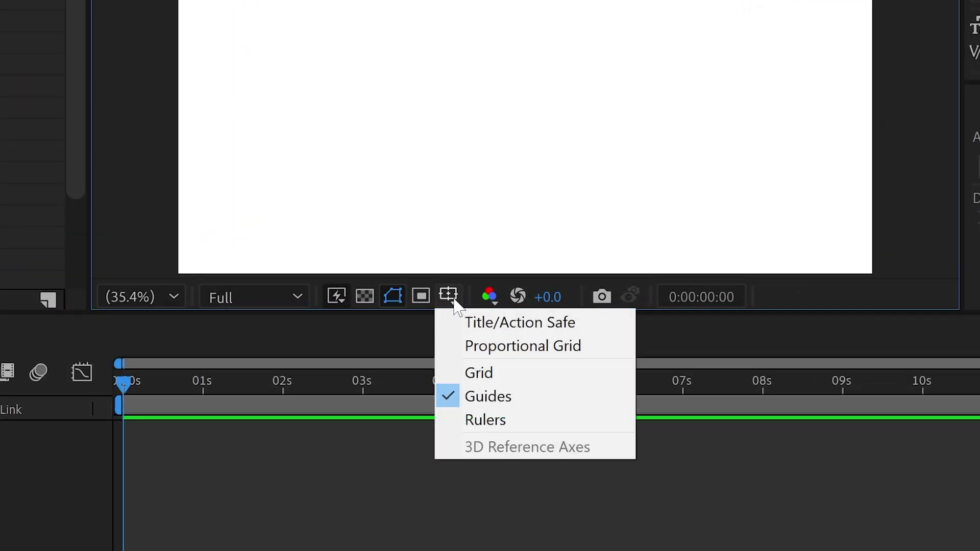
pyautogui.click(484, 323)
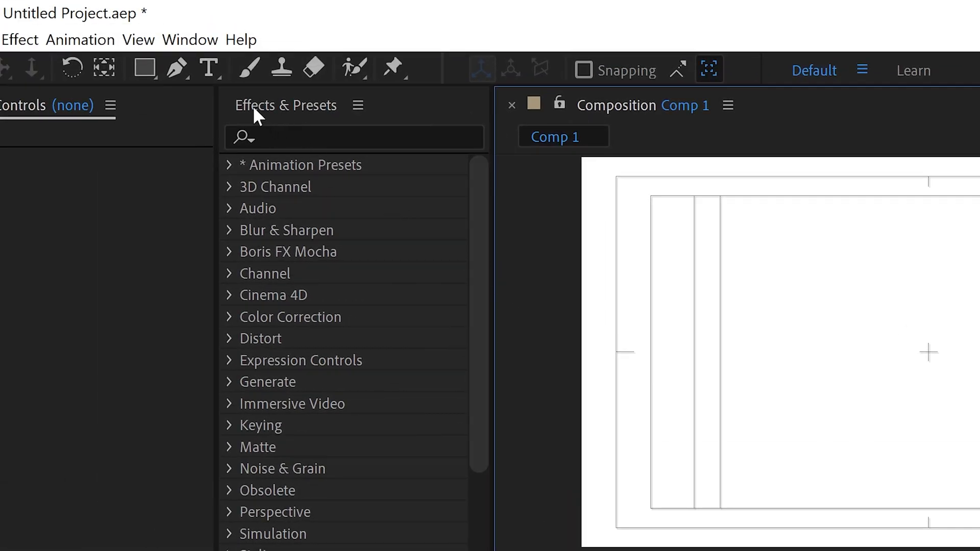
pyautogui.click(210, 66)
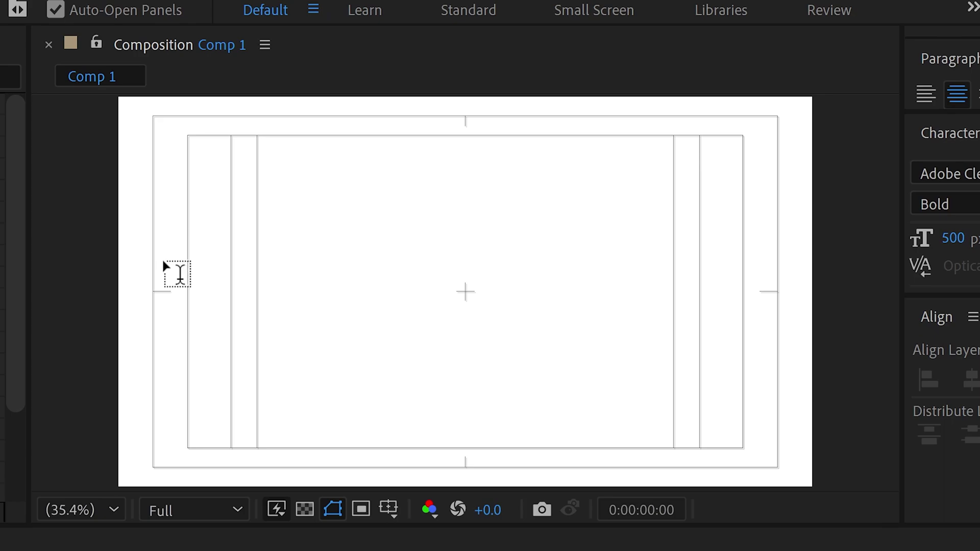
pyautogui.moveTo(153, 258); pyautogui.dragTo(779, 337)
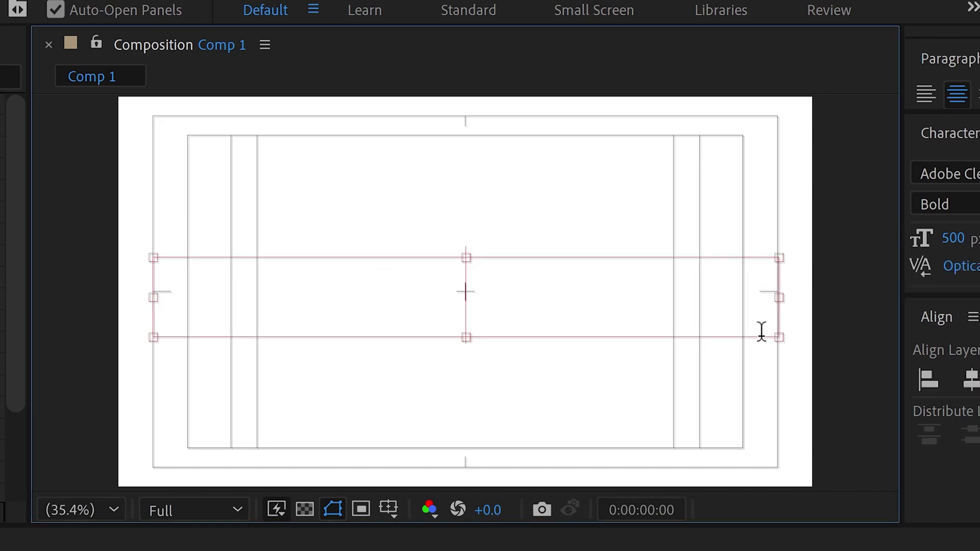
pyautogui.write('0')
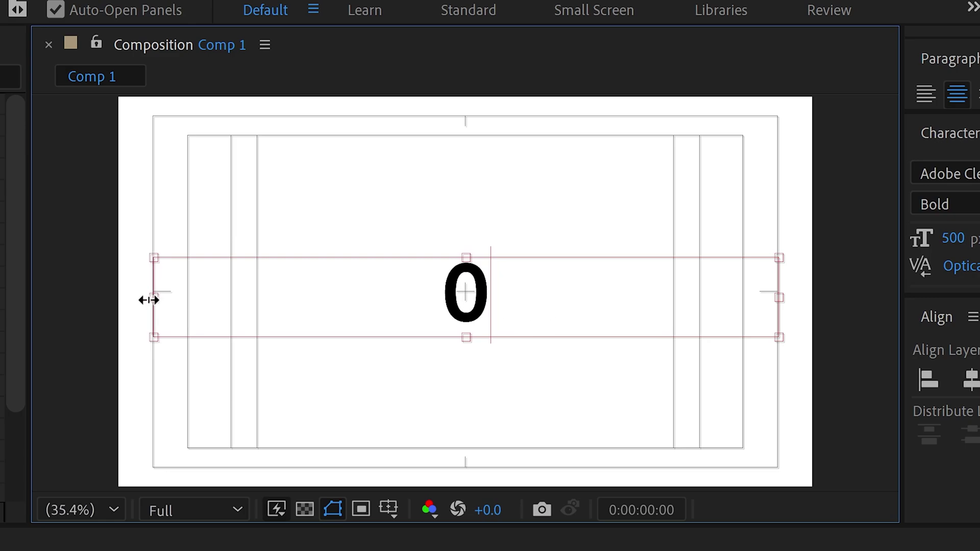
# - Resize the text box, centre the 0's anchor point, and align it to the comp centre
pyautogui.moveTo(773, 294); pyautogui.dragTo(772, 293)
pyautogui.moveTo(465, 342); pyautogui.dragTo(437, 325)
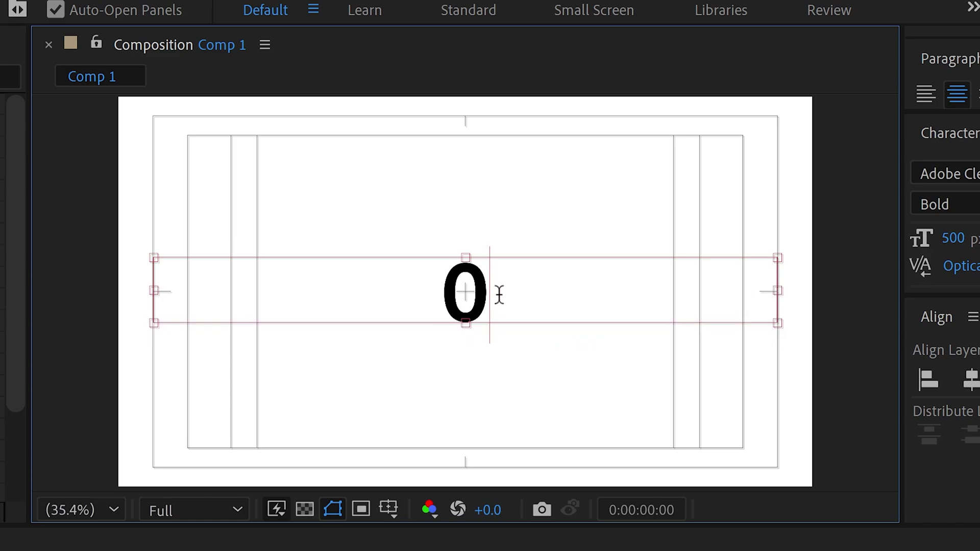
pyautogui.moveTo(499, 293); pyautogui.dragTo(455, 281)
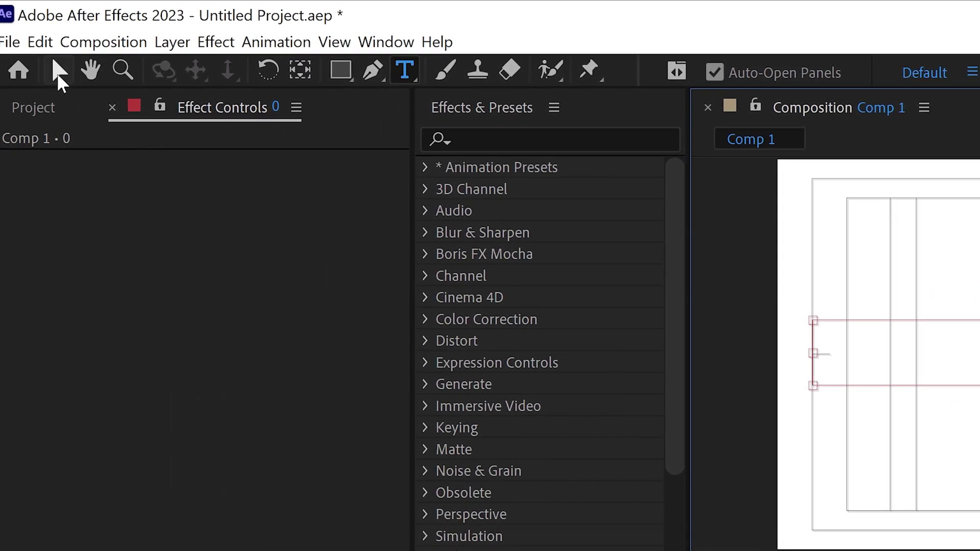
pyautogui.click(57, 72)
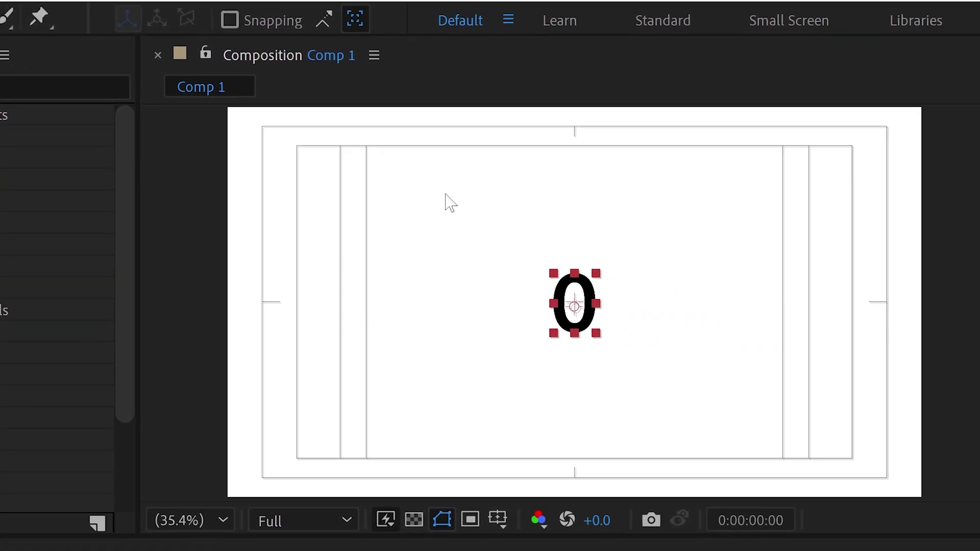
pyautogui.hotkey('ctrl', 'alt', 'Home')
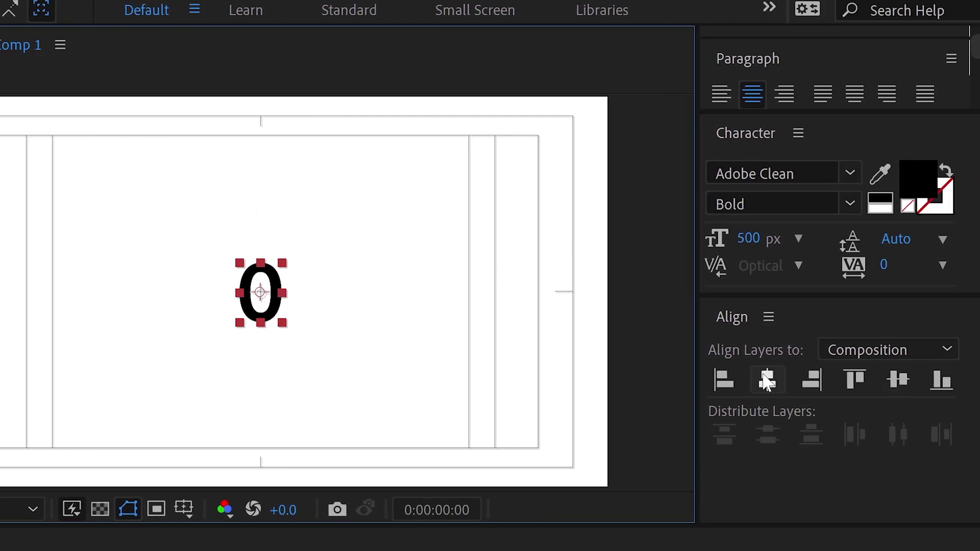
pyautogui.click(768, 382)
pyautogui.click(886, 382)
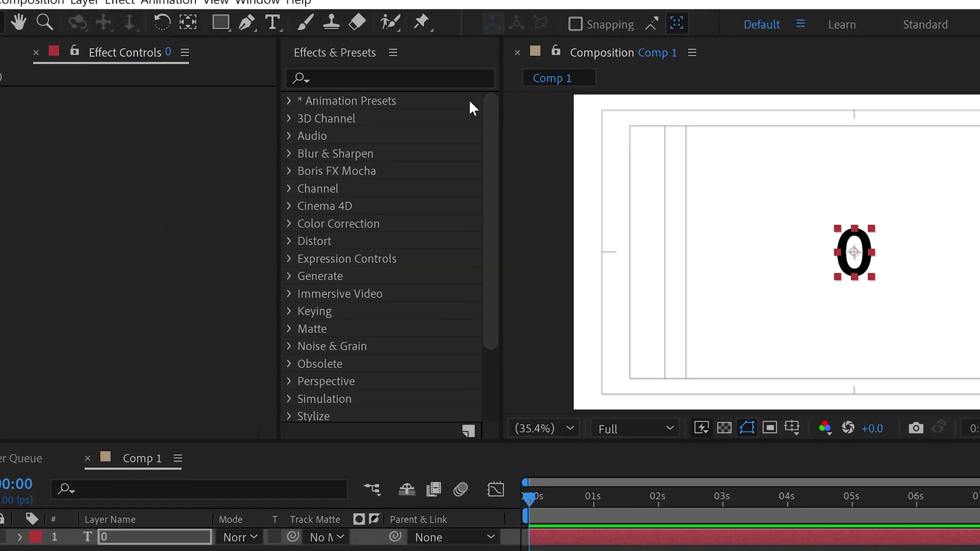
# - Apply the Slider Control effect to the 0 text layer and expand its Text properties
pyautogui.click(292, 71)
pyautogui.write('slider')
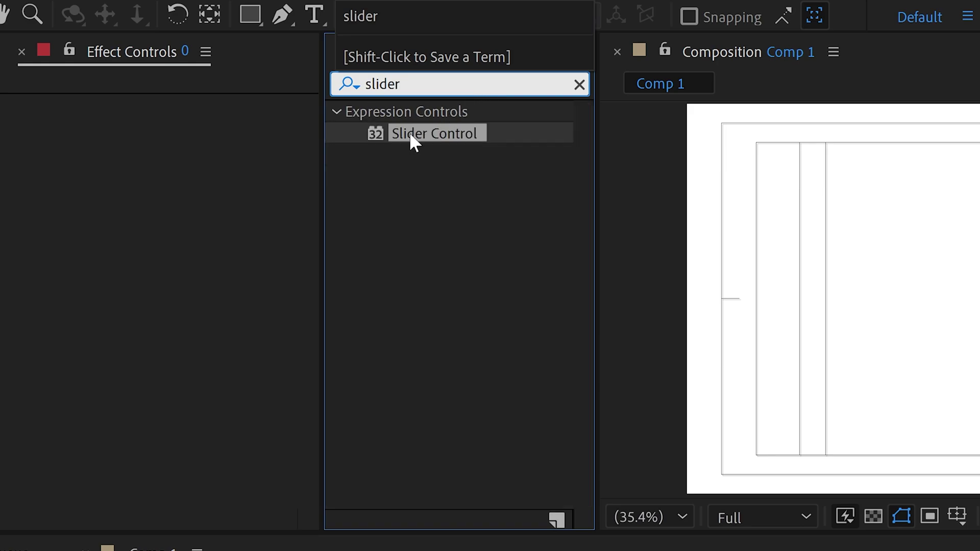
pyautogui.moveTo(410, 134); pyautogui.dragTo(113, 550)
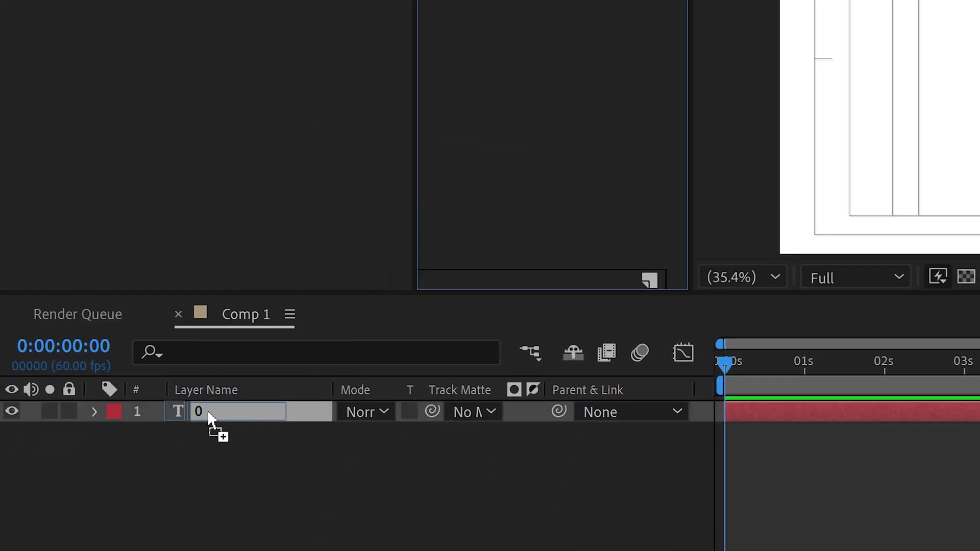
pyautogui.moveTo(208, 411); pyautogui.dragTo(240, 411)
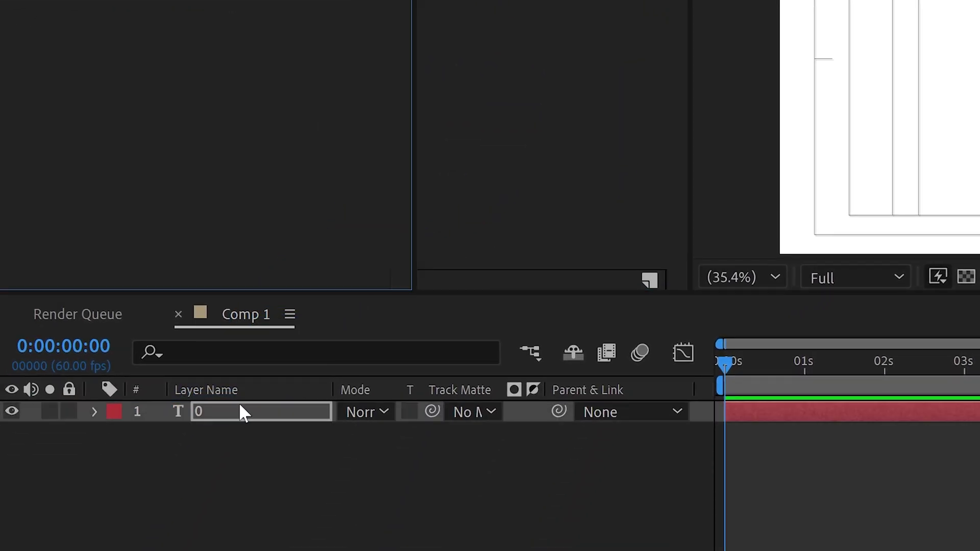
pyautogui.click(94, 412)
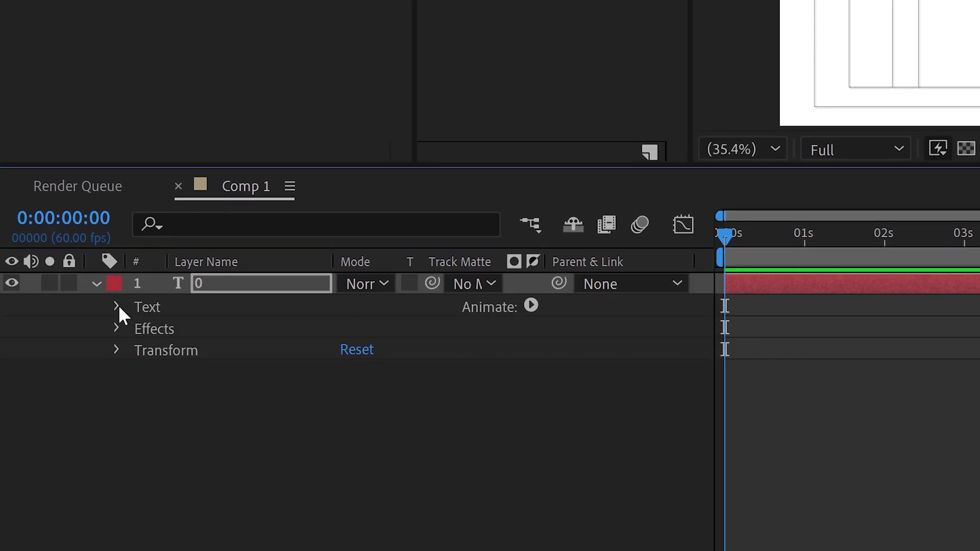
pyautogui.click(118, 306)
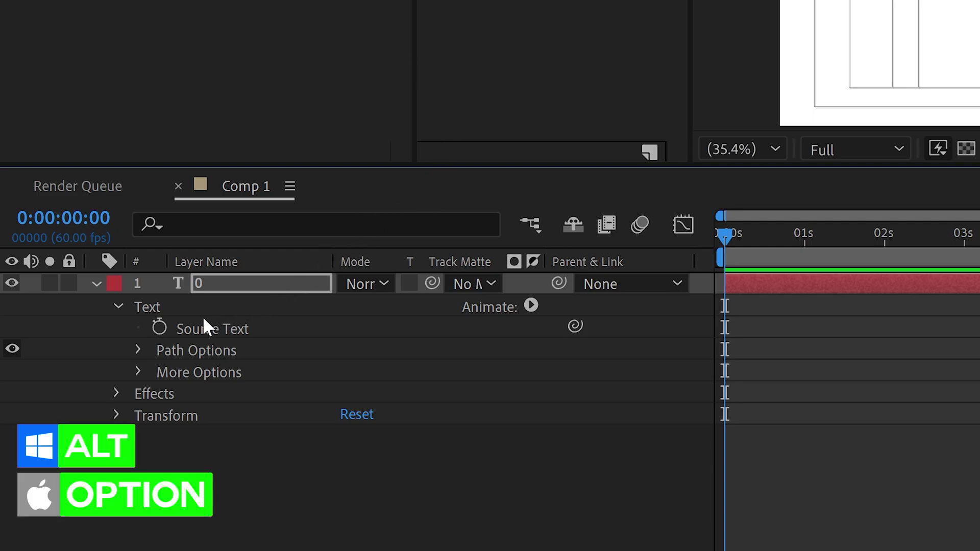
# - Give Source Text the expression "$"+effect("Slider Control")("Slider").value.toFixed(2)
pyautogui.keyDown('alt'); pyautogui.click(160, 326); pyautogui.keyUp('alt')
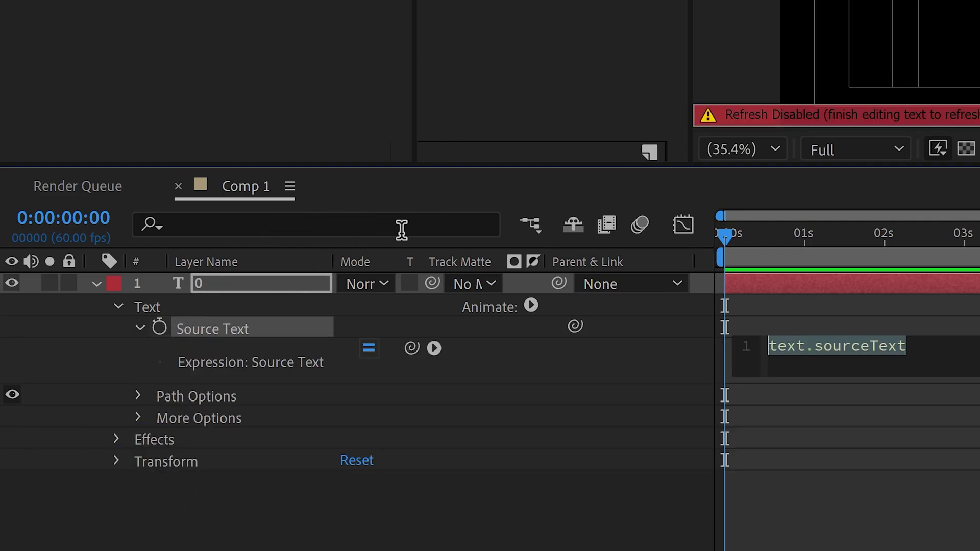
pyautogui.moveTo(413, 348); pyautogui.dragTo(100, 185)
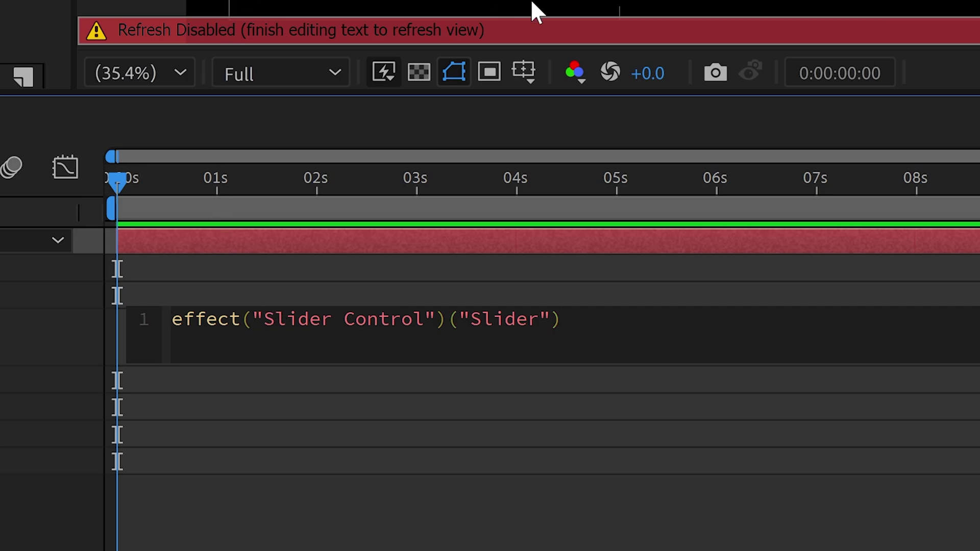
pyautogui.write('"')
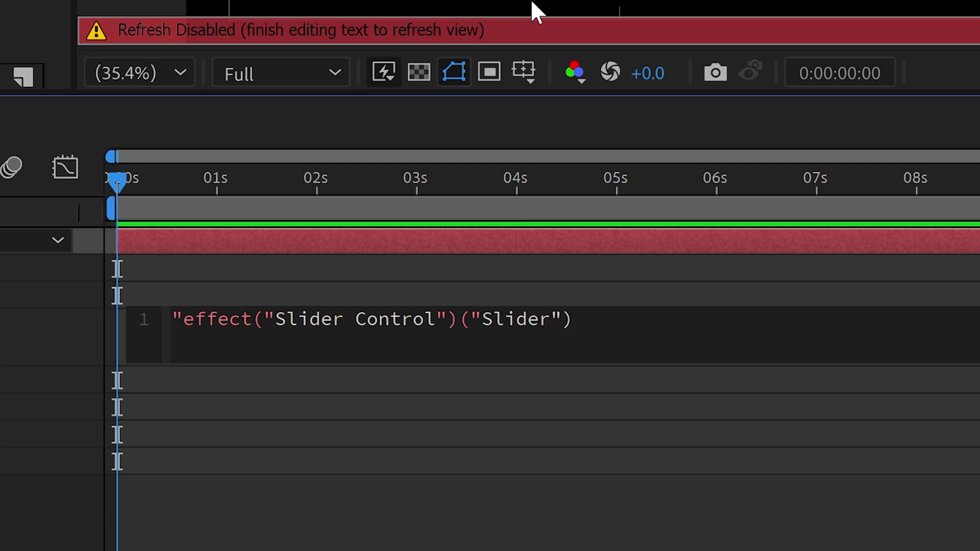
pyautogui.write('$')
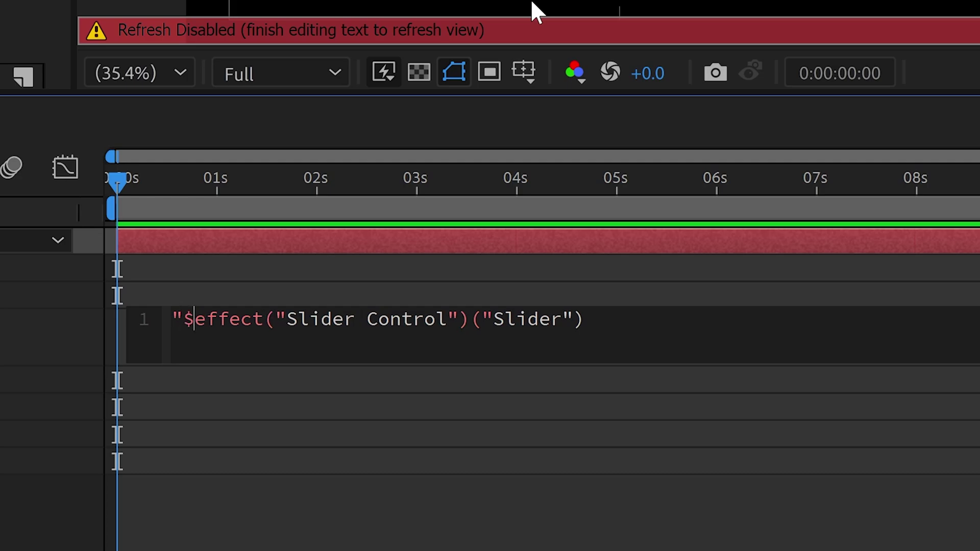
pyautogui.write('"')
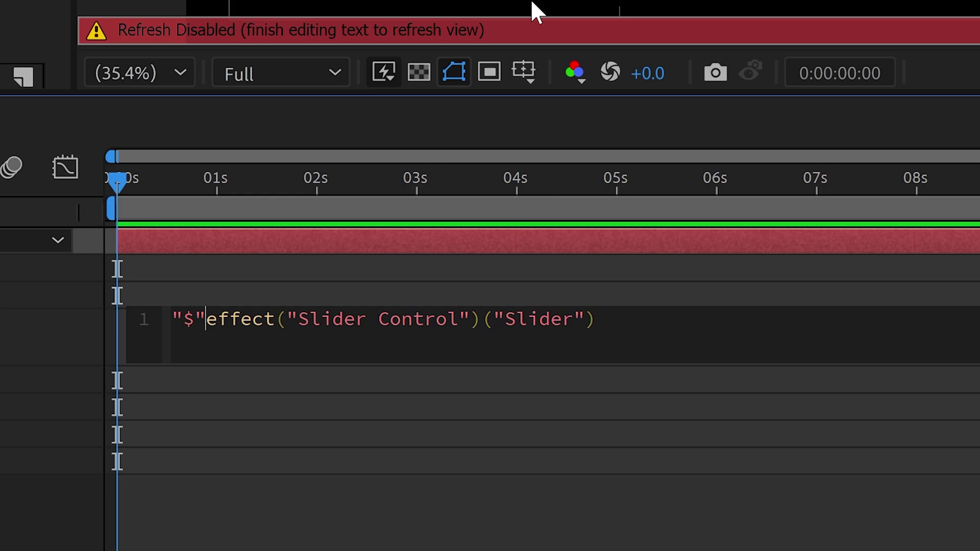
pyautogui.write('+')
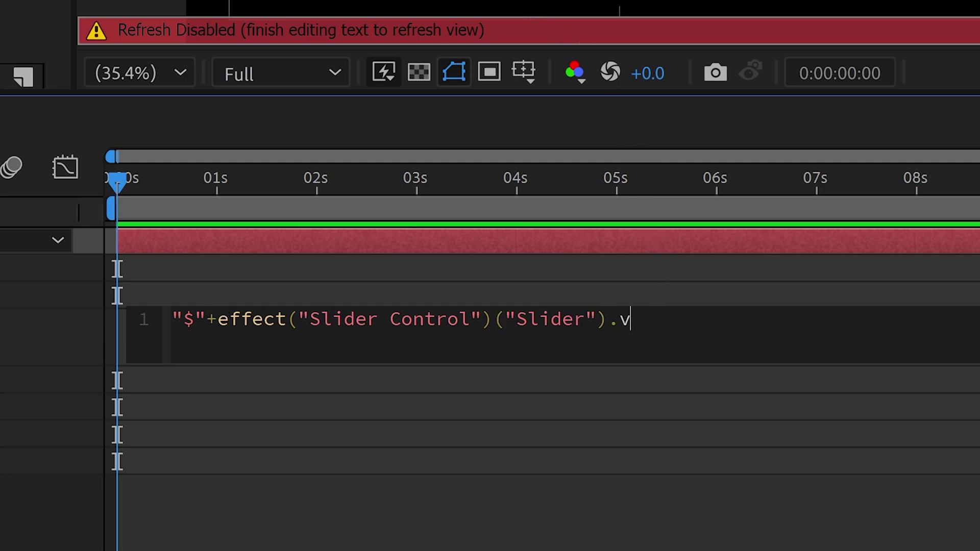
pyautogui.write('alue.tof')
pyautogui.press('Return')
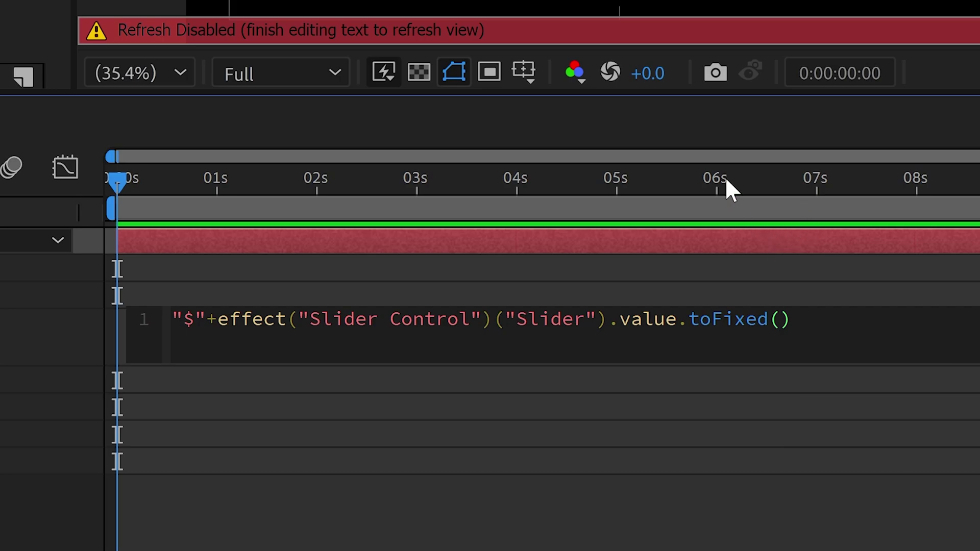
pyautogui.write('2')
# - Commit the expression and scrub the timeline to check the $0.00 counter
pyautogui.click(393, 426)
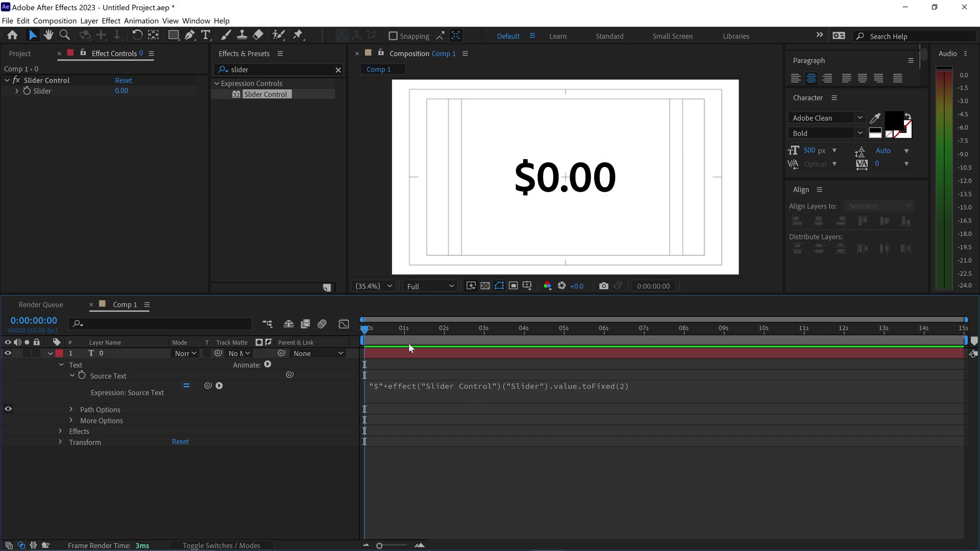
pyautogui.moveTo(366, 328); pyautogui.dragTo(346, 317)
pyautogui.moveTo(364, 329)
pyautogui.mouseDown()
pyautogui.moveTo(447, 329)
pyautogui.moveTo(365, 328)
pyautogui.mouseUp()
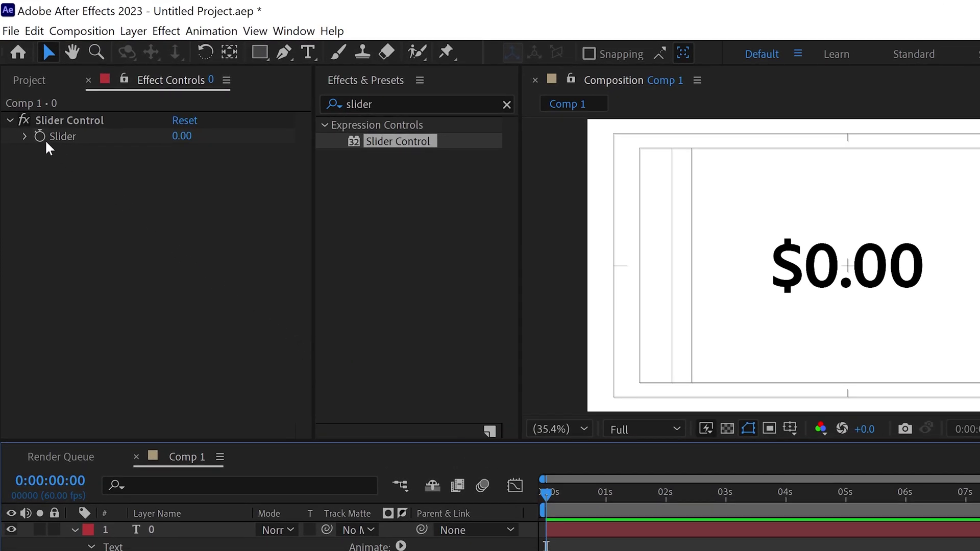
# - Set the Slider Control value to 100 at about 7 seconds
pyautogui.click(69, 125)
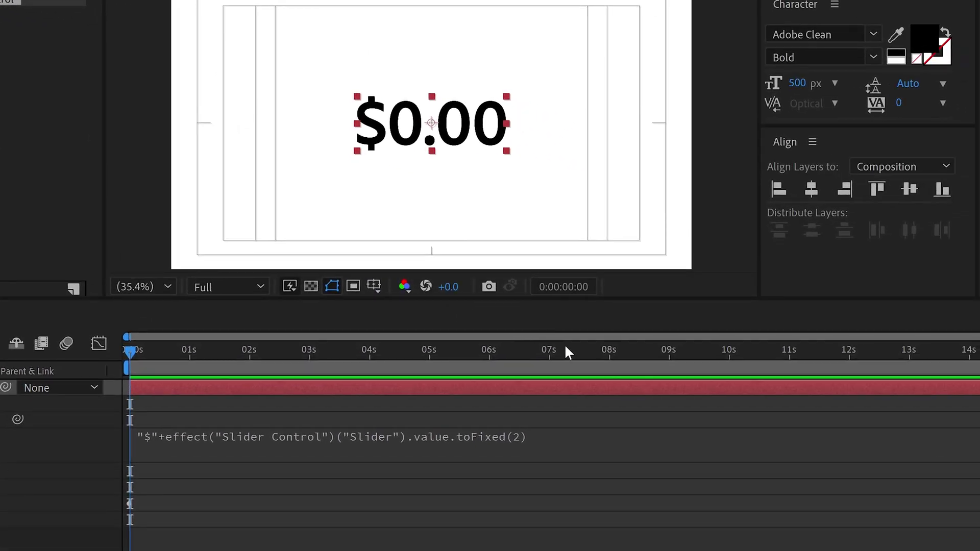
pyautogui.click(979, 491)
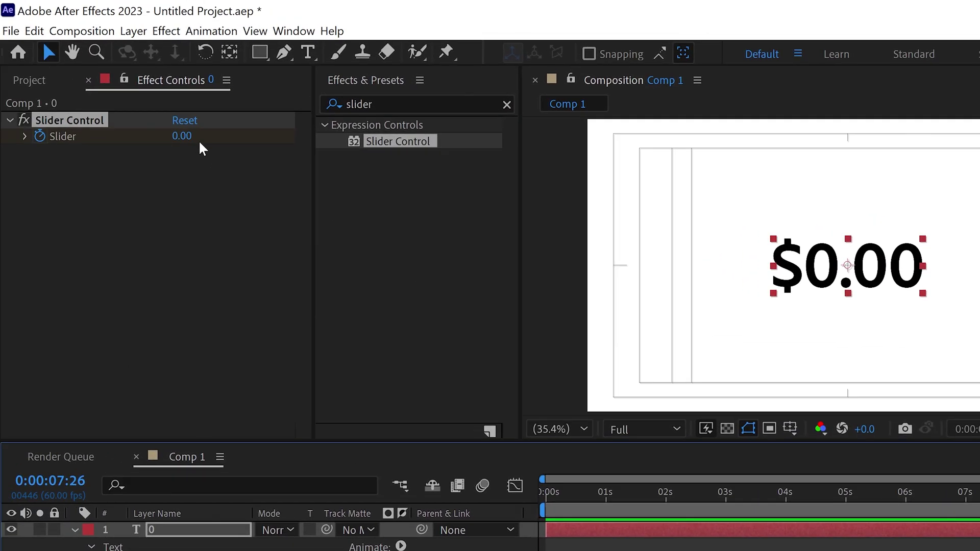
pyautogui.click(190, 134)
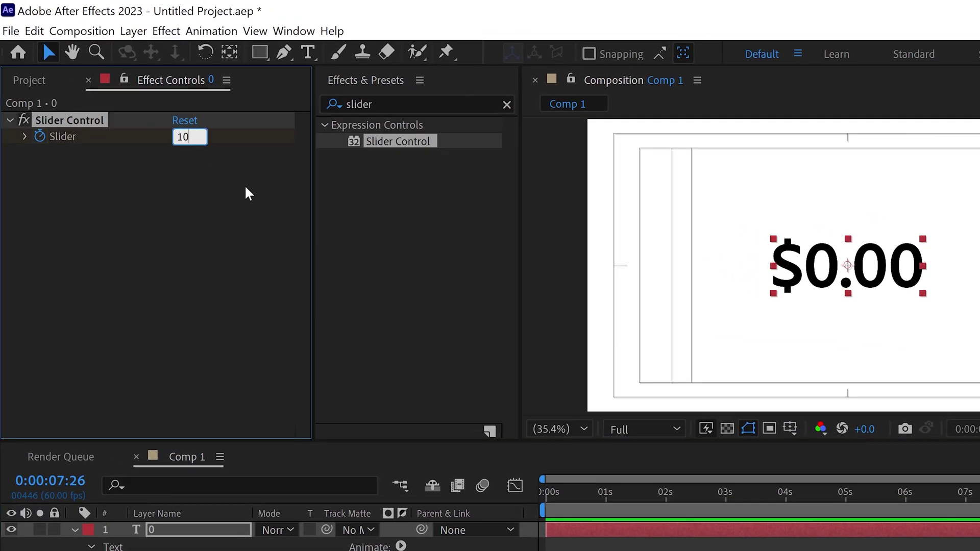
pyautogui.write('100')
pyautogui.press('Return')
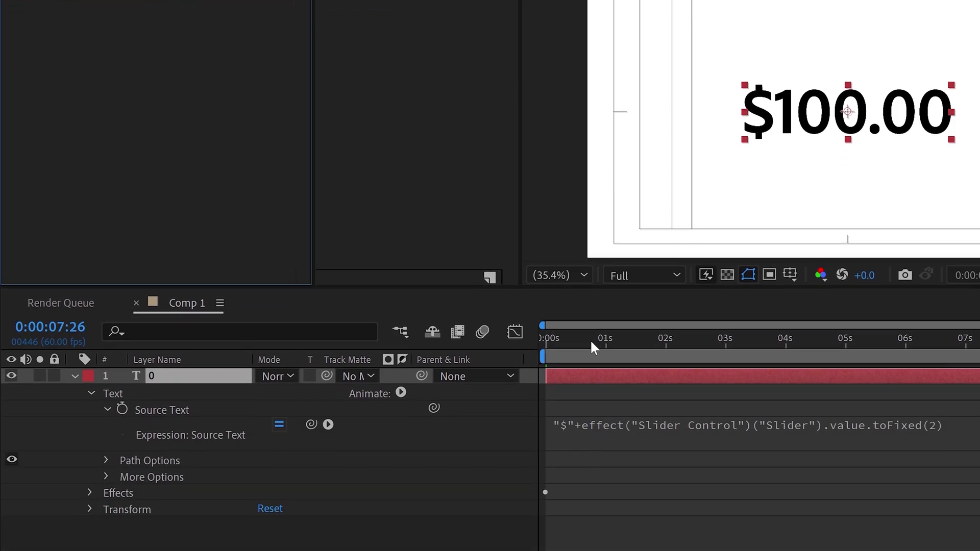
# - Preview the counter climbing from $0.00 to $100.00
pyautogui.moveTo(590, 492); pyautogui.dragTo(543, 492)
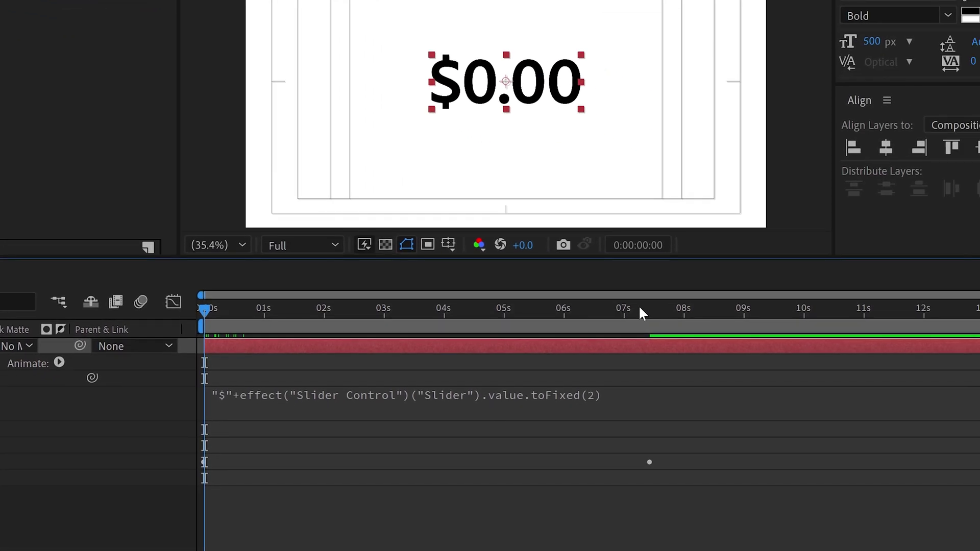
pyautogui.click(651, 309)
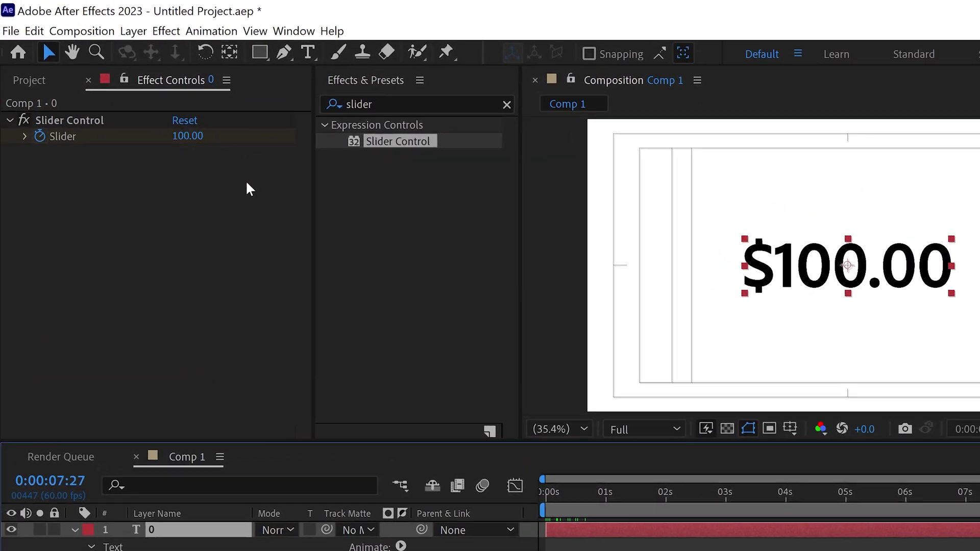
pyautogui.moveTo(673, 492); pyautogui.dragTo(512, 492)
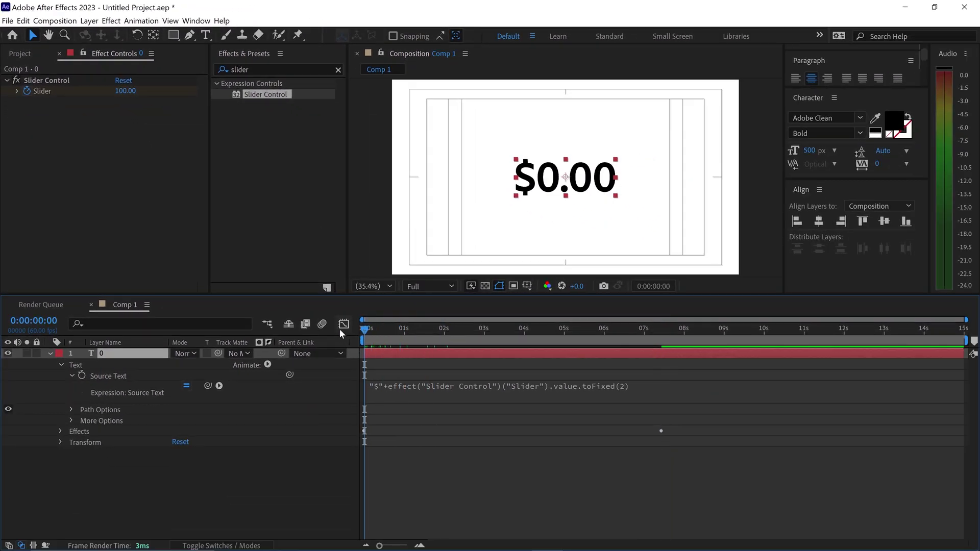
pyautogui.press('space')
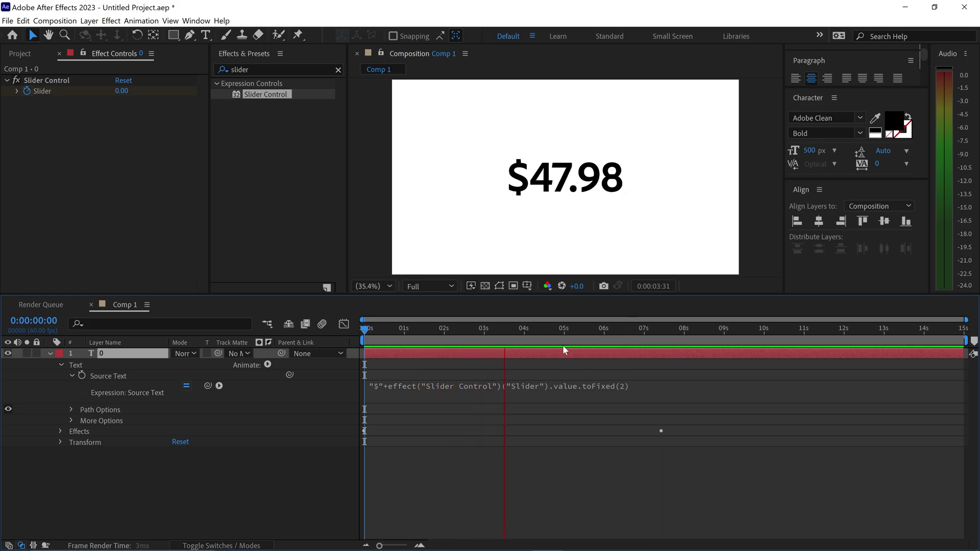
pyautogui.press('space')
# - Add an RGB Fill Color animator and limit its range End to 15%
pyautogui.moveTo(510, 329); pyautogui.dragTo(492, 336)
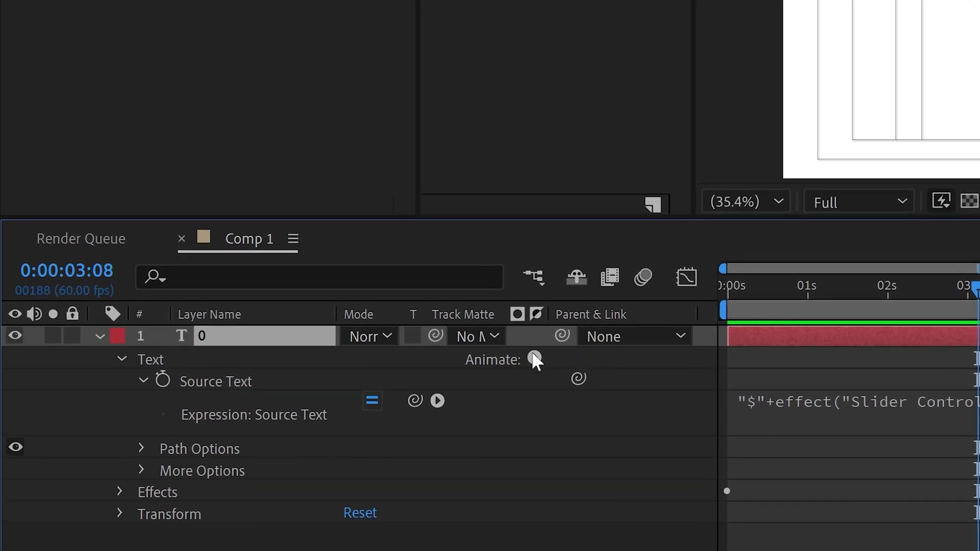
pyautogui.click(533, 356)
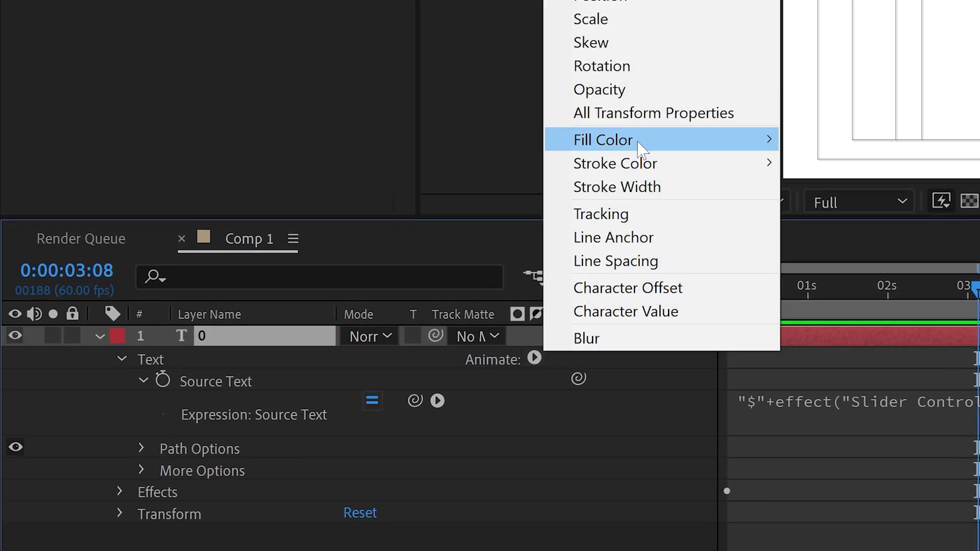
pyautogui.moveTo(641, 142)
pyautogui.click(640, 240)
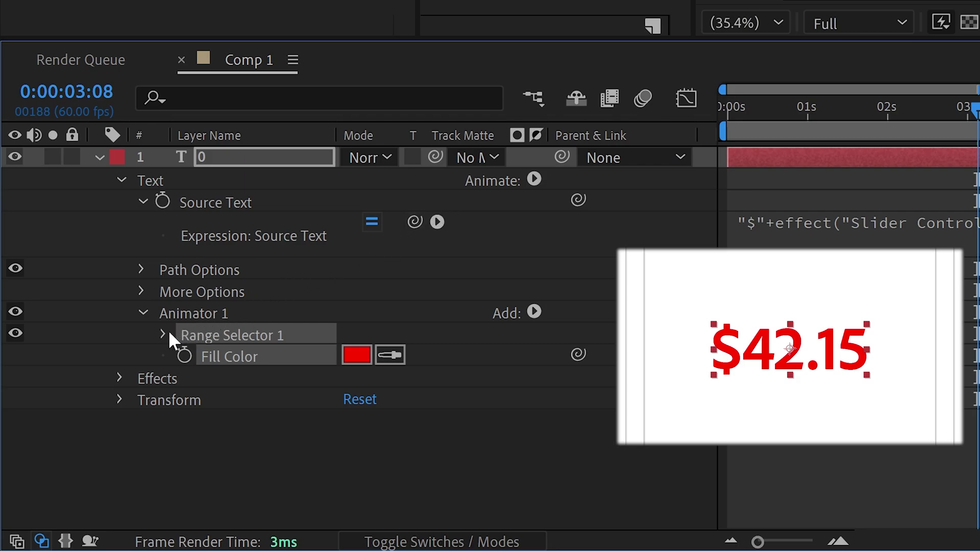
pyautogui.click(163, 333)
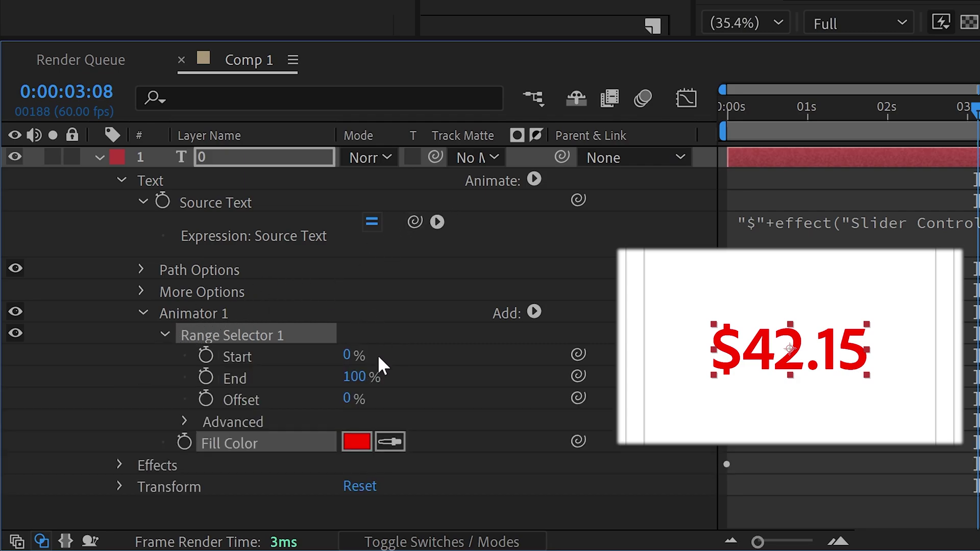
pyautogui.moveTo(352, 377); pyautogui.dragTo(235, 360)
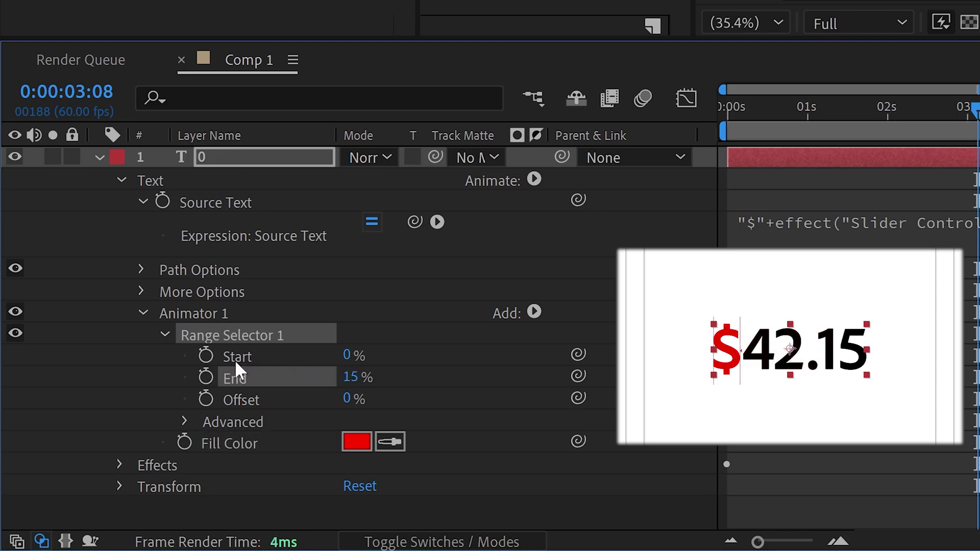
# - Set the range Smoothness to 0% and change the fill colour to green 18FF00
pyautogui.click(185, 422)
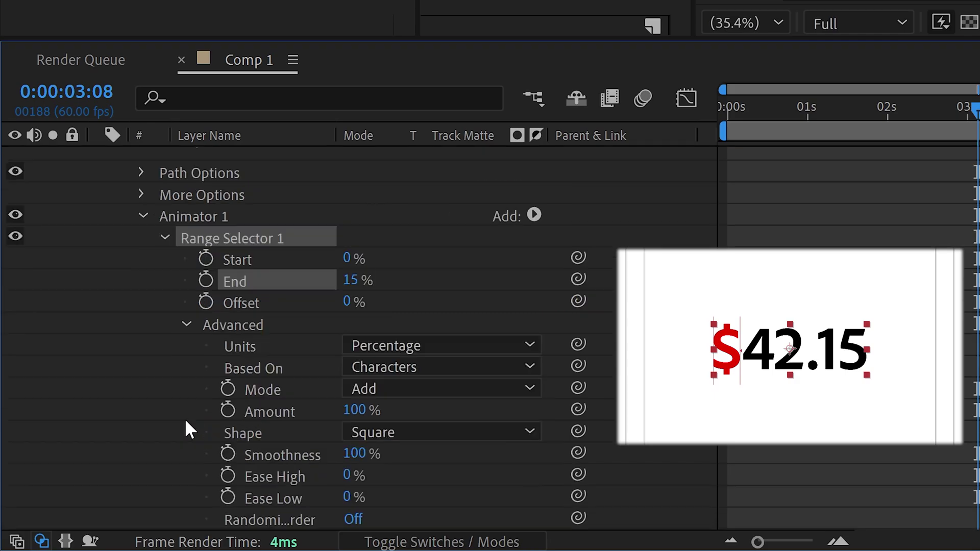
pyautogui.click(355, 454)
pyautogui.write('0')
pyautogui.click(483, 467)
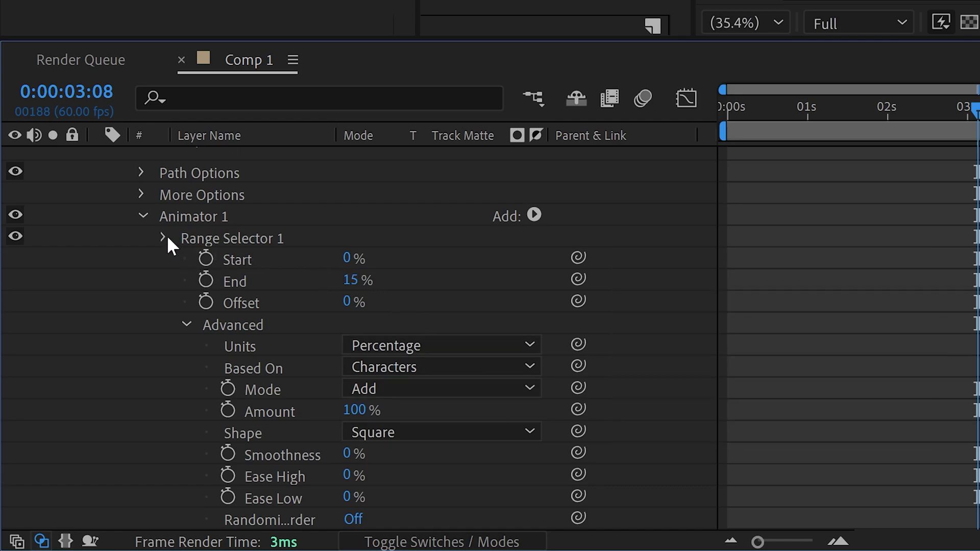
pyautogui.click(166, 237)
pyautogui.click(356, 354)
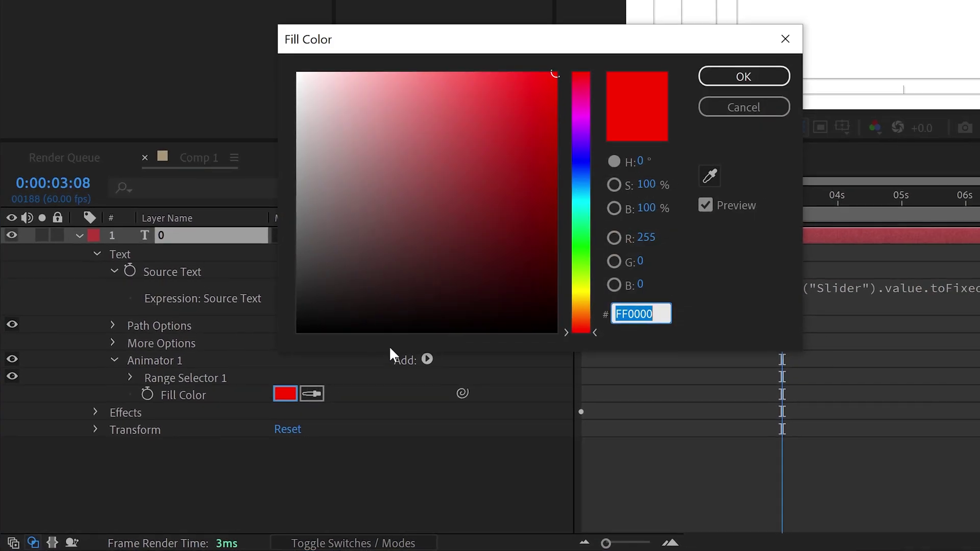
pyautogui.click(578, 250)
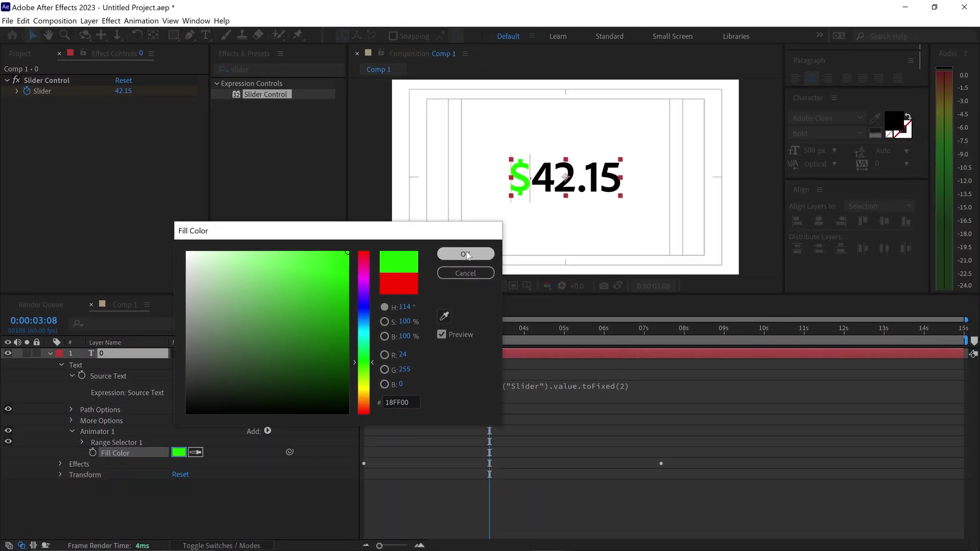
pyautogui.click(753, 76)
pyautogui.click(490, 215)
pyautogui.moveTo(489, 329); pyautogui.dragTo(361, 330)
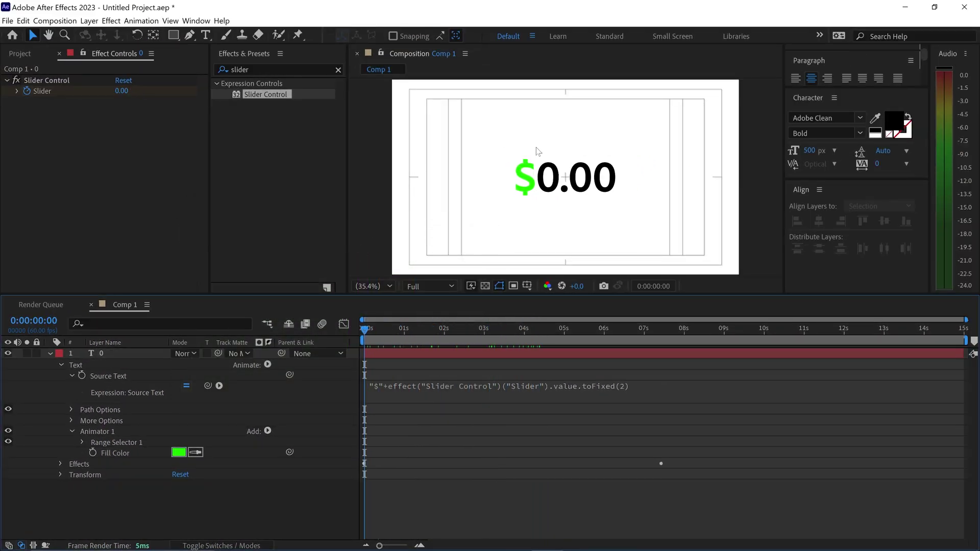
pyautogui.press('space')
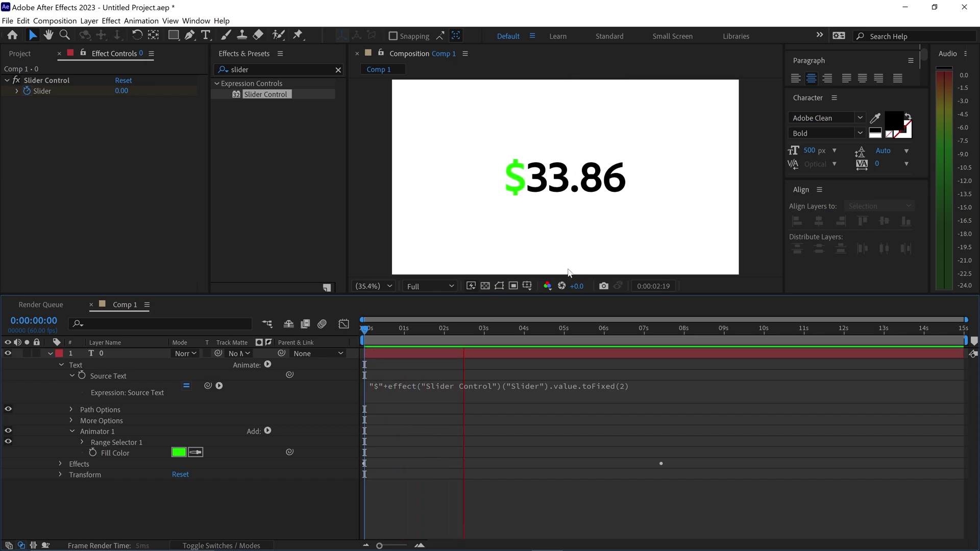
pyautogui.press('space')
pyautogui.press("'")
# - Reveal the Slider keyframes, move the end keyframe to 2 seconds, and preview the faster count
pyautogui.moveTo(489, 329); pyautogui.dragTo(363, 329)
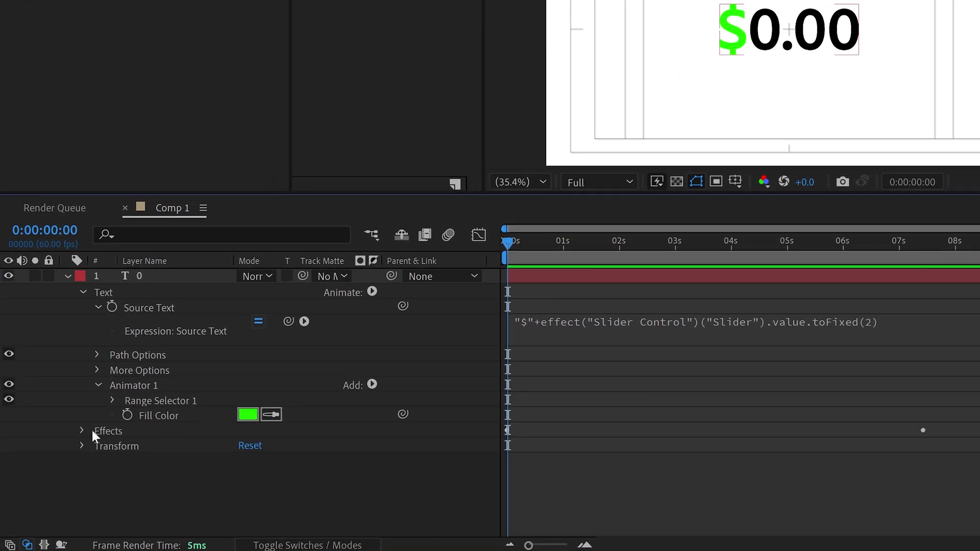
pyautogui.click(82, 431)
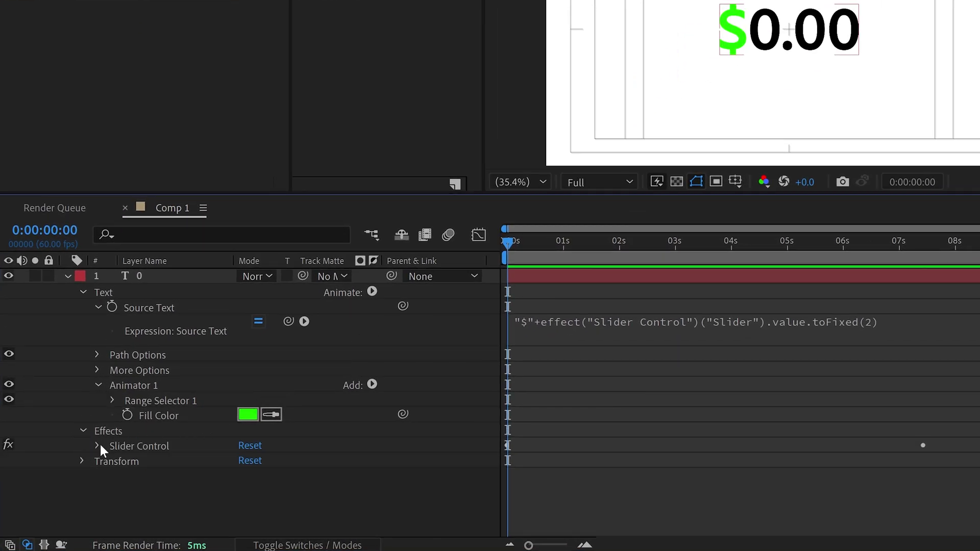
pyautogui.click(97, 445)
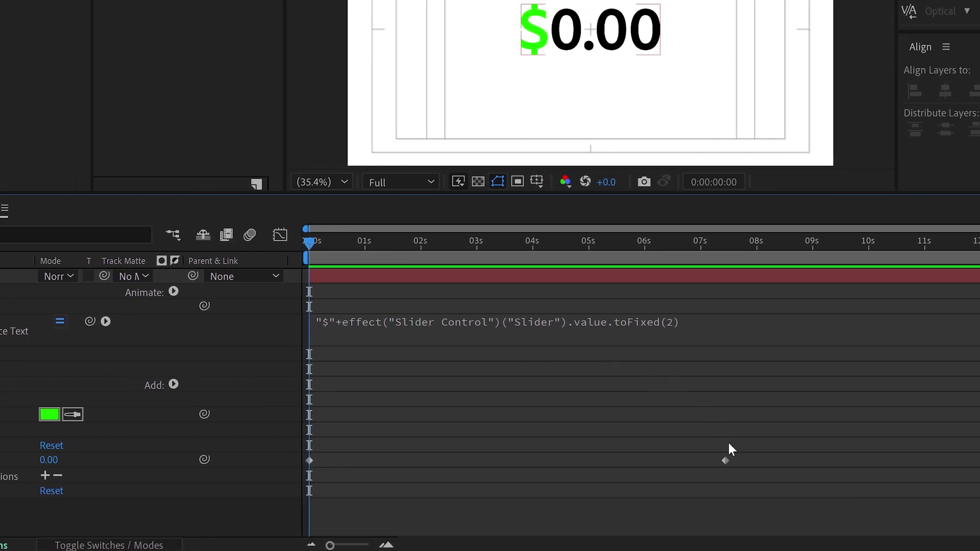
pyautogui.moveTo(725, 462); pyautogui.dragTo(419, 462)
pyautogui.press('space')
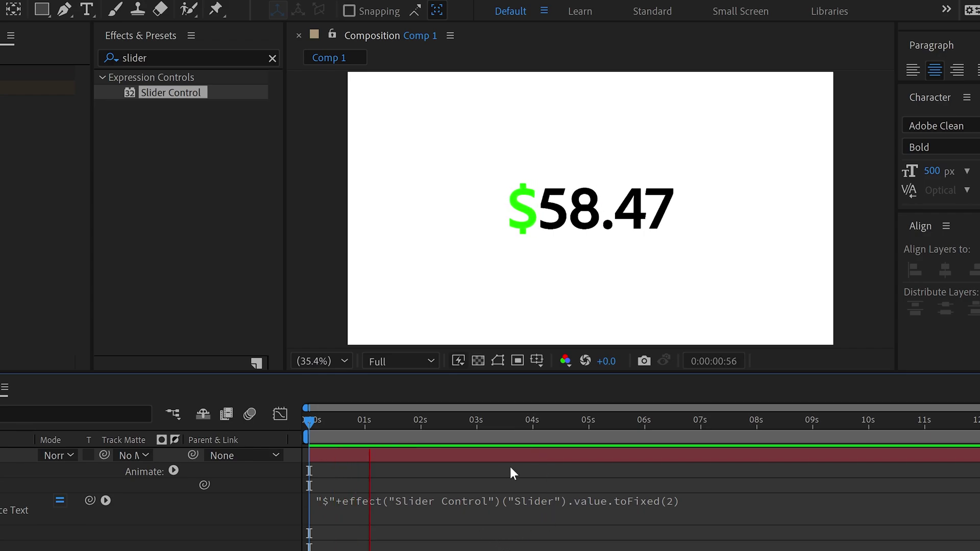
pyautogui.press('space')
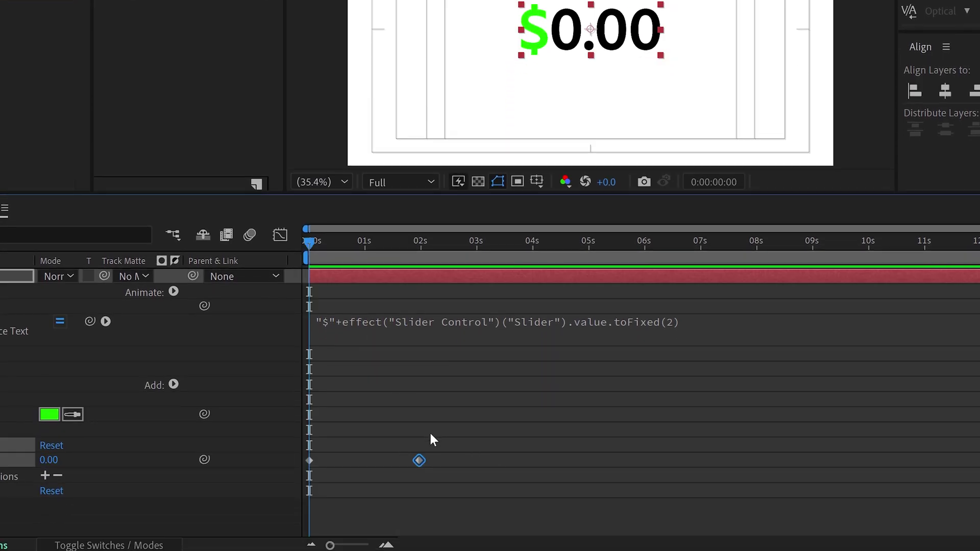
# - Move the end keyframe to about 7.7 seconds, preview, then retime the Slider keyframes
pyautogui.moveTo(418, 460); pyautogui.dragTo(742, 460)
pyautogui.press('space')
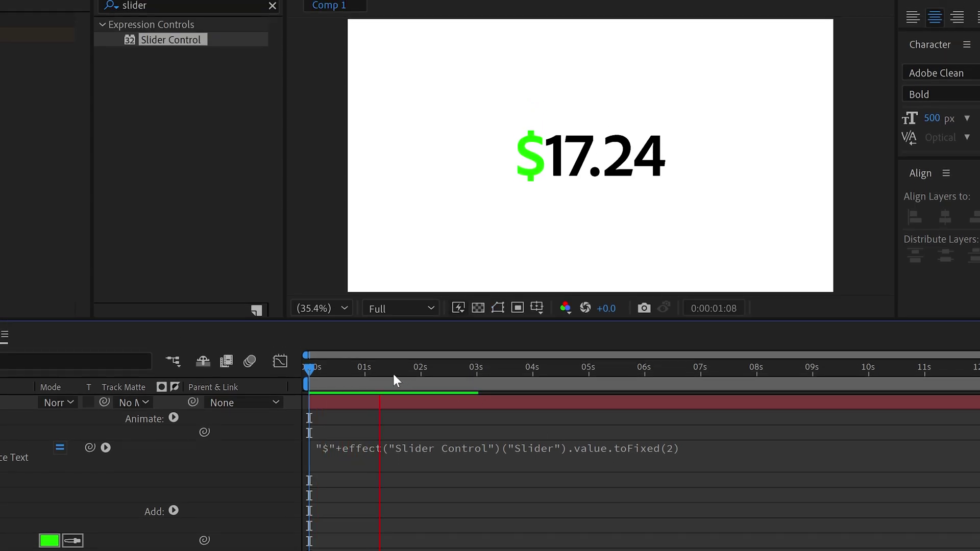
pyautogui.press("'")
pyautogui.moveTo(393, 373); pyautogui.dragTo(306, 372)
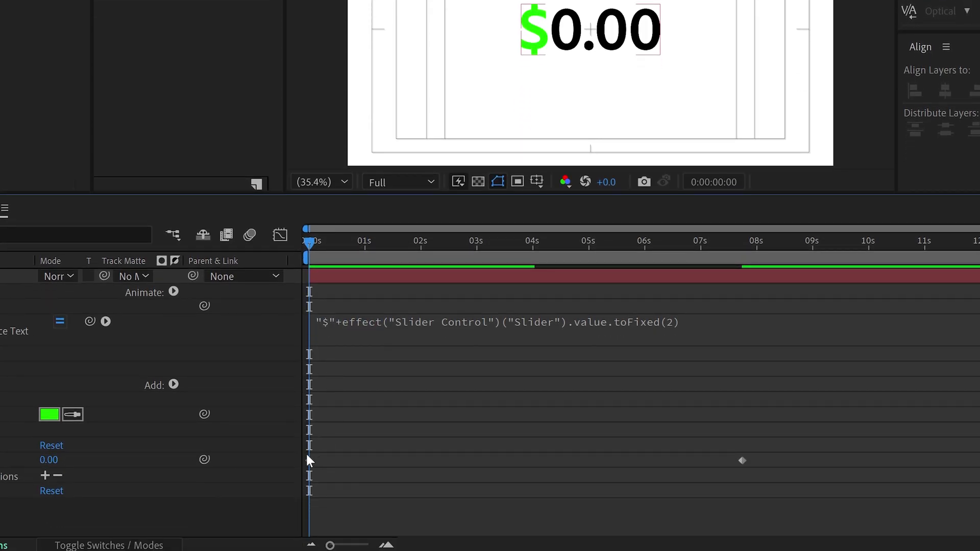
pyautogui.click(330, 461)
pyautogui.moveTo(619, 461); pyautogui.dragTo(306, 464)
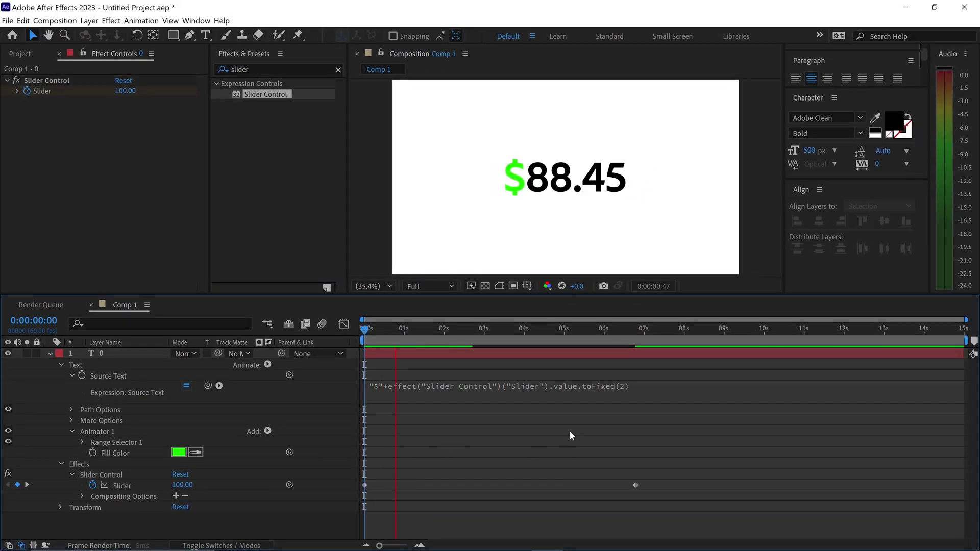
# - Undo the keyframe retiming and set the Slider keyframe at 07:44 to 500000
pyautogui.hotkey('ctrl', 'z')
pyautogui.hotkey('ctrl', 'z')
pyautogui.hotkey('ctrl', 'z')
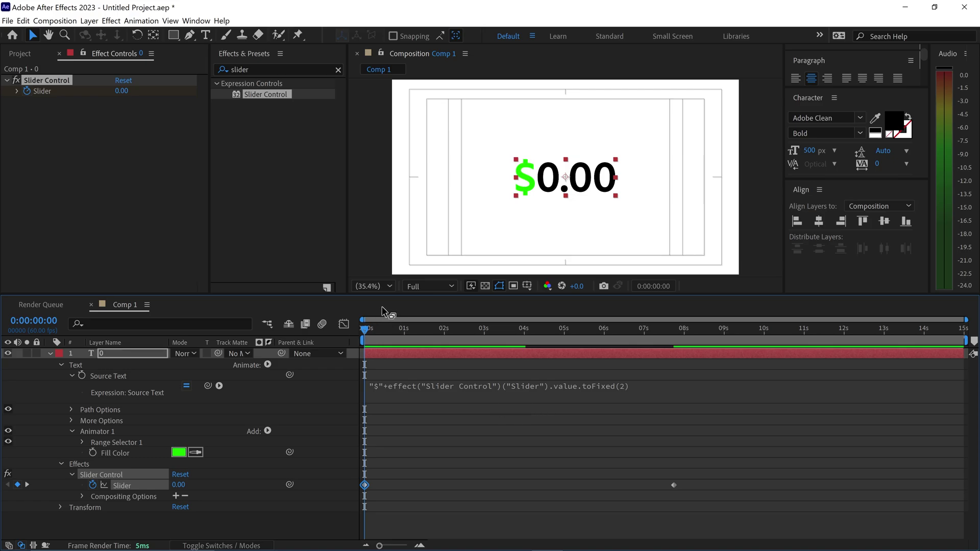
pyautogui.click(28, 484)
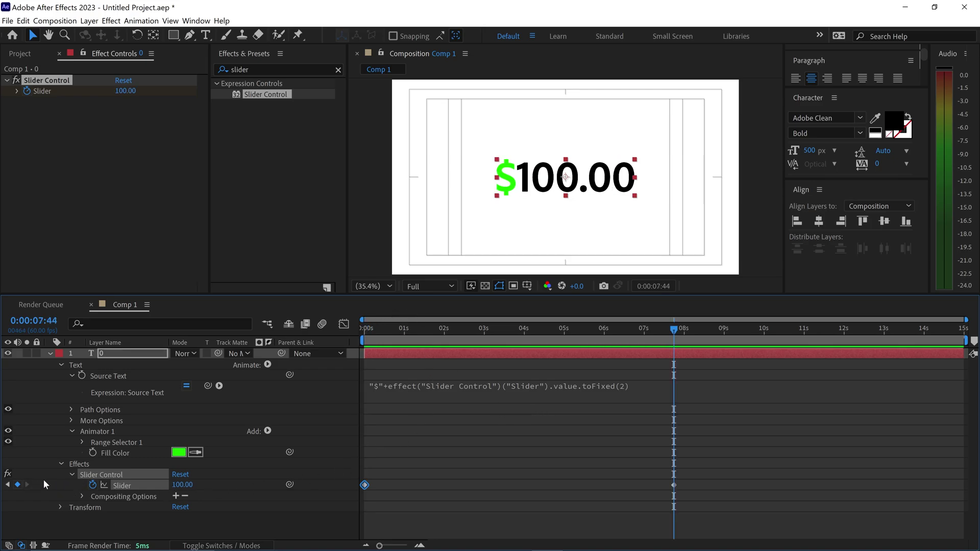
pyautogui.click(125, 92)
pyautogui.write('500000')
pyautogui.press('Return')
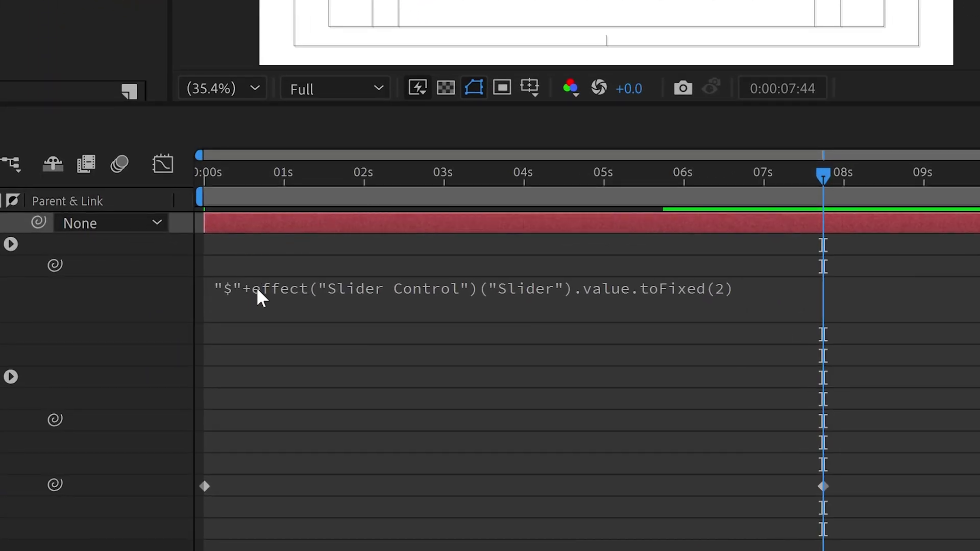
# - Replace the Source Text expression with the pasted addCommas script and enlarge the field
pyautogui.click(244, 299)
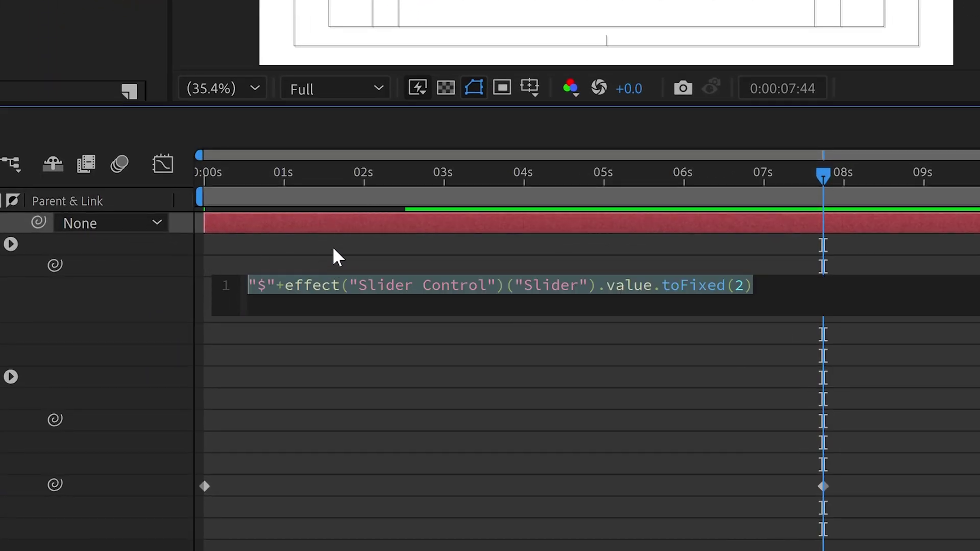
pyautogui.write('num = "$"+effect("Slider Control")("Slider").value.toFixed(2); function addCommas(x) {  return x.toString().replace(/\\B(?=(\\d{3})+(?!\\d))/g, ","); } addCommas(num);')
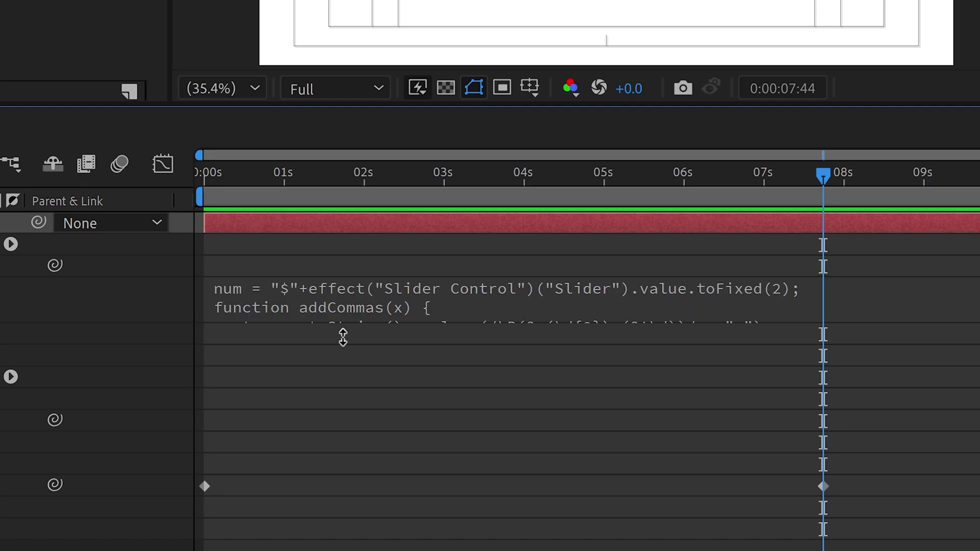
pyautogui.click(353, 324)
pyautogui.moveTo(334, 378); pyautogui.dragTo(335, 384)
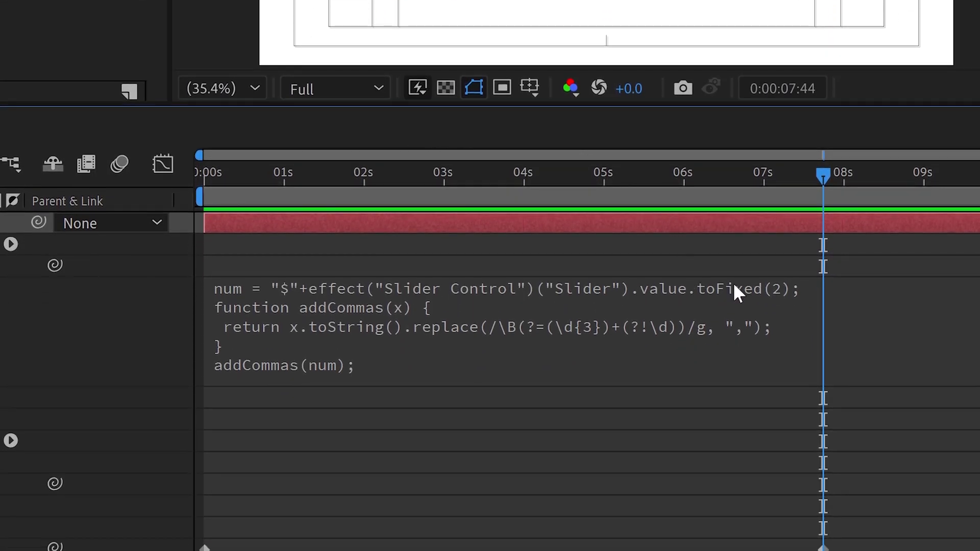
# - Test removing the 2 from toFixed(2), then restore it and commit
pyautogui.click(734, 286)
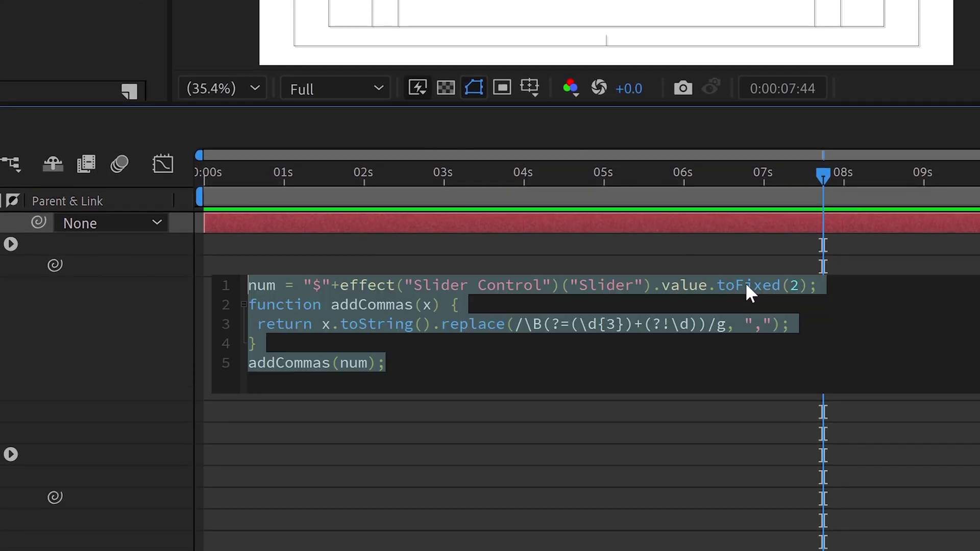
pyautogui.click(753, 287)
pyautogui.doubleClick(794, 286)
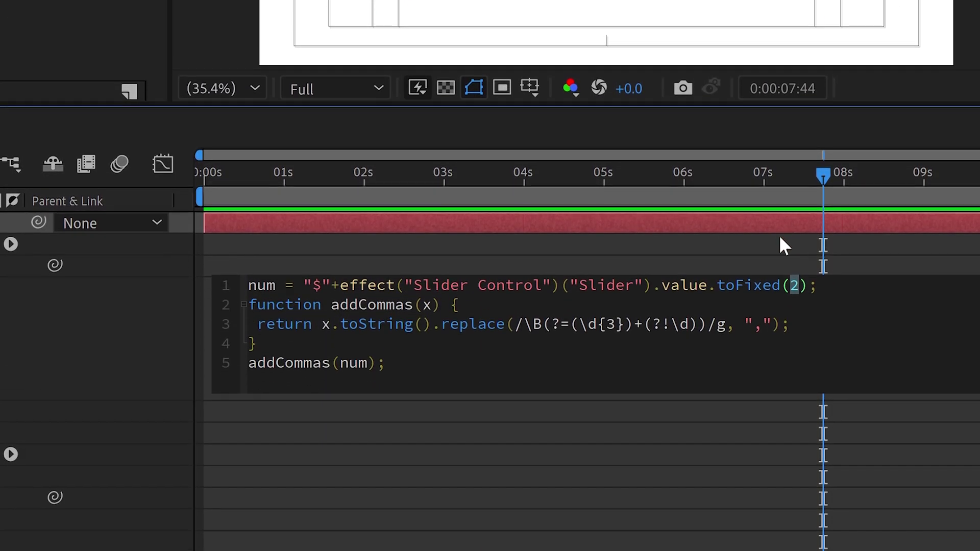
pyautogui.press('BackSpace')
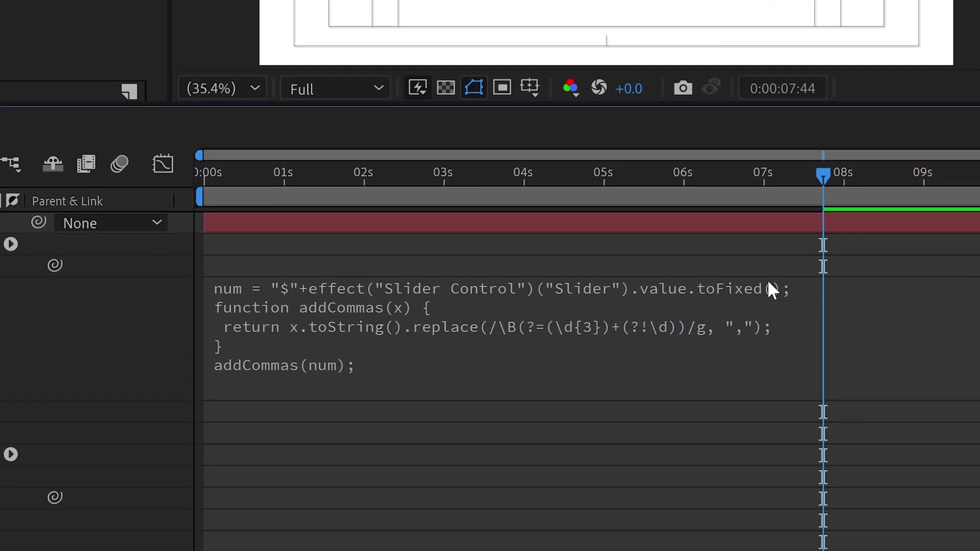
pyautogui.click(765, 294)
pyautogui.click(788, 285)
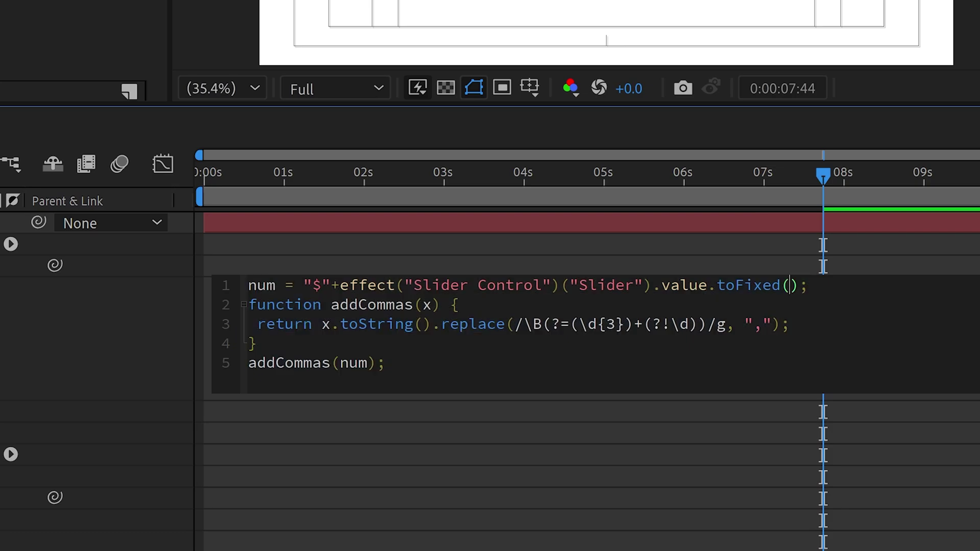
pyautogui.write('2')
pyautogui.click(765, 246)
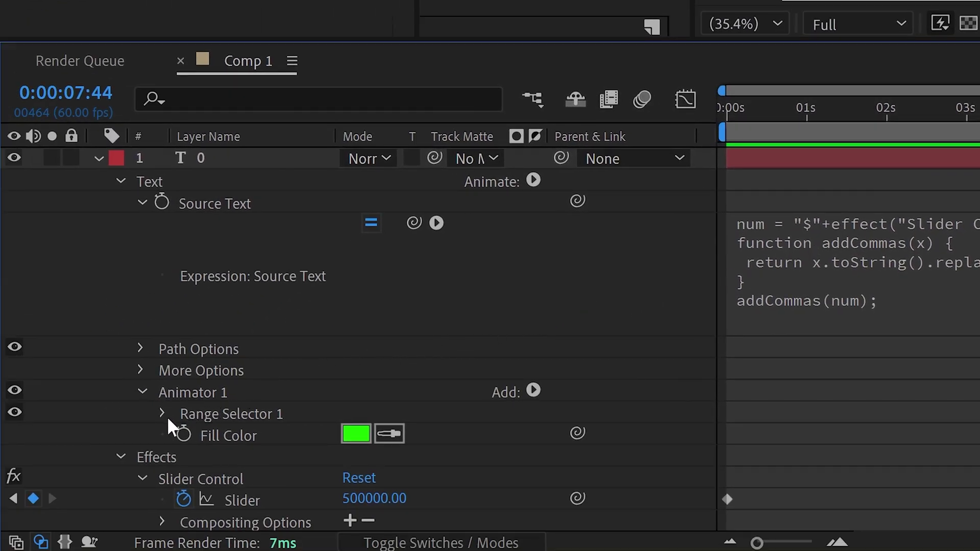
# - Set Range Selector 1's End to 10% and scrub to confirm only the $ is green
pyautogui.click(163, 414)
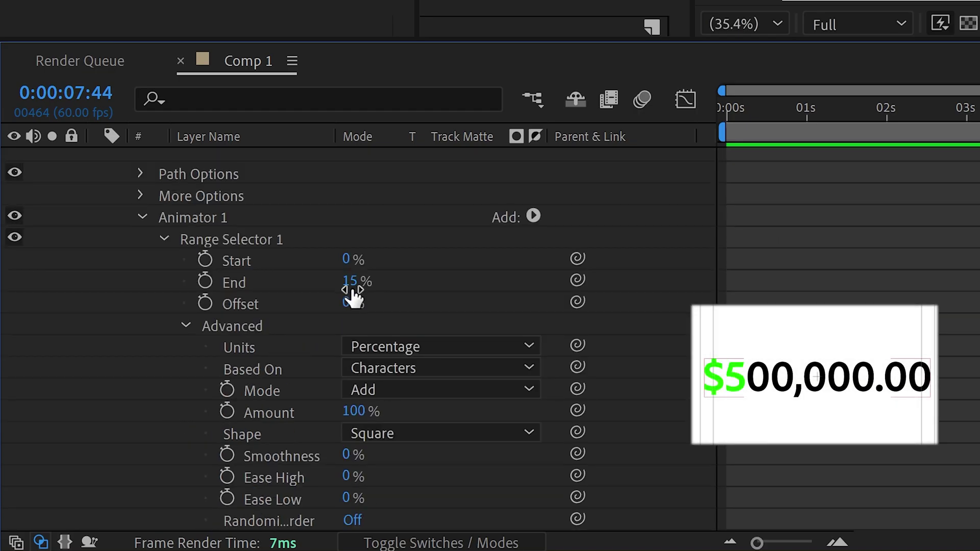
pyautogui.click(350, 282)
pyautogui.write('10')
pyautogui.press('Return')
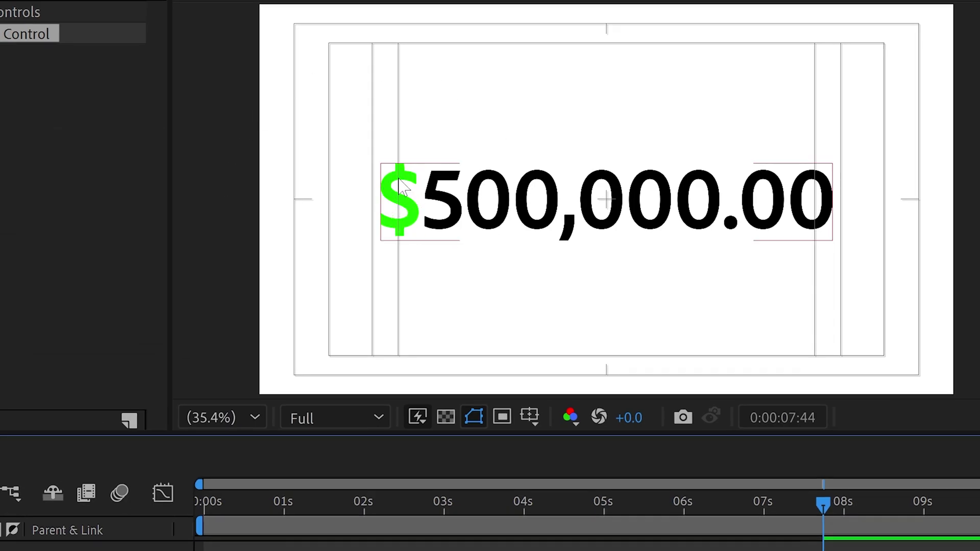
pyautogui.moveTo(59, 2); pyautogui.dragTo(289, 405)
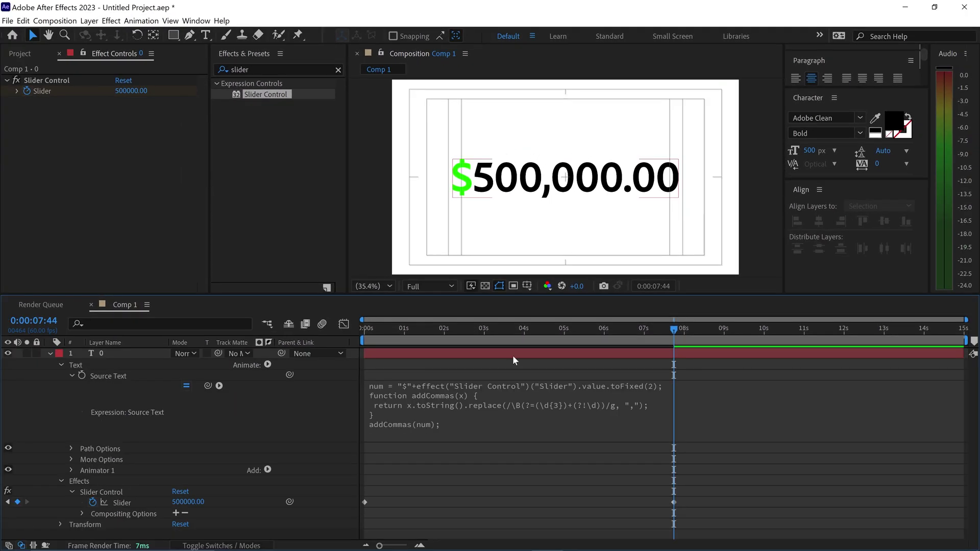
pyautogui.moveTo(780, 419); pyautogui.dragTo(457, 420)
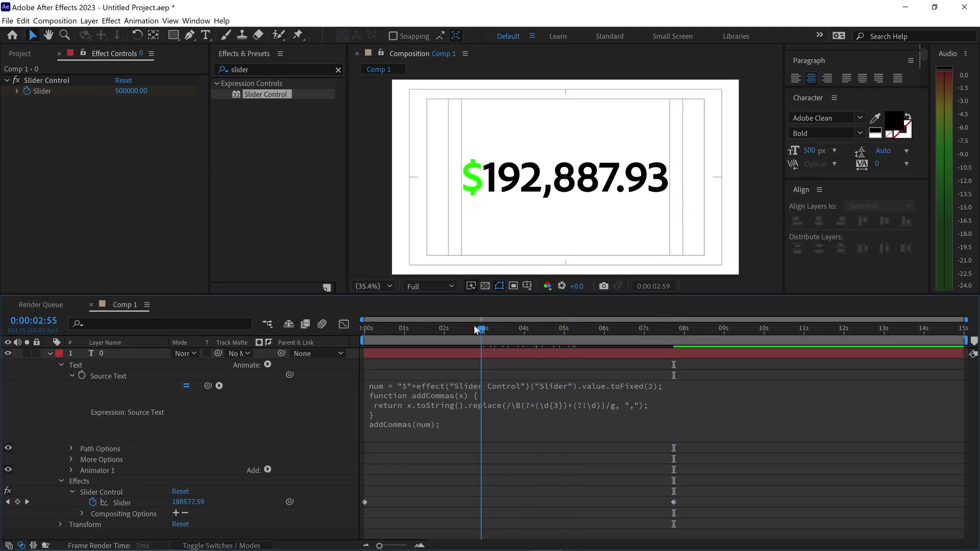
pyautogui.moveTo(476, 329); pyautogui.dragTo(675, 359)
# - Delete the 08s Slider keyframe, set the Slider to 1000000, and preview from the start
pyautogui.click(675, 503)
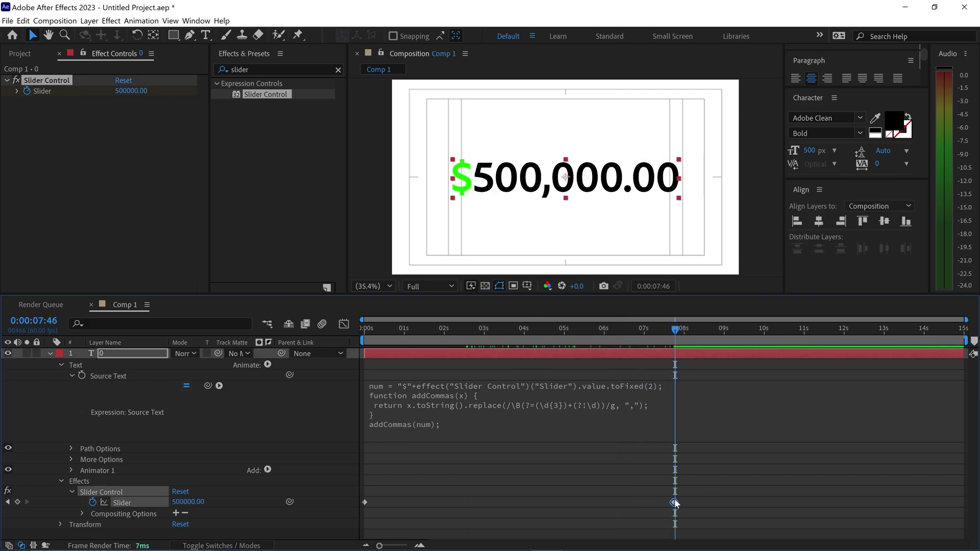
pyautogui.press('Delete')
pyautogui.click(127, 92)
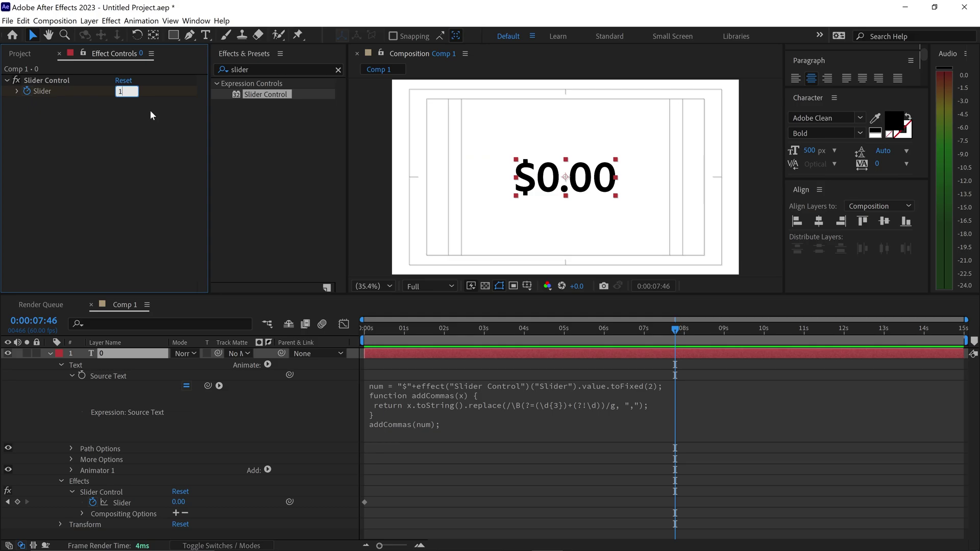
pyautogui.write('1000000')
pyautogui.press('Return')
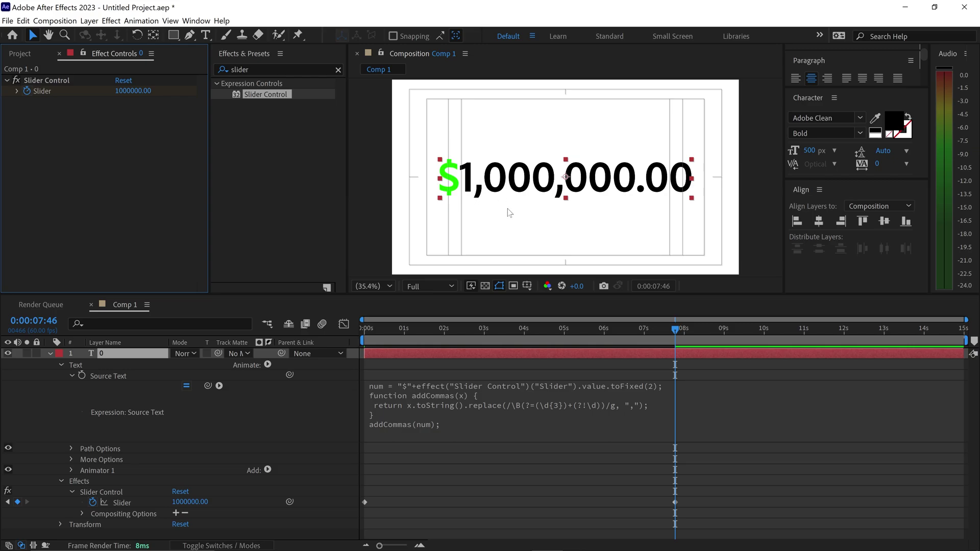
pyautogui.press('Home')
pyautogui.press('space')
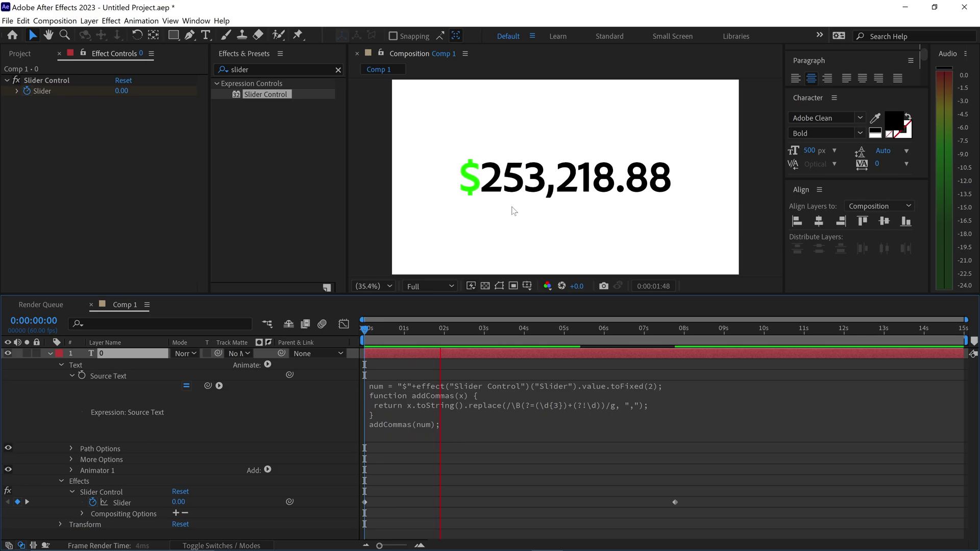
pyautogui.press('space')
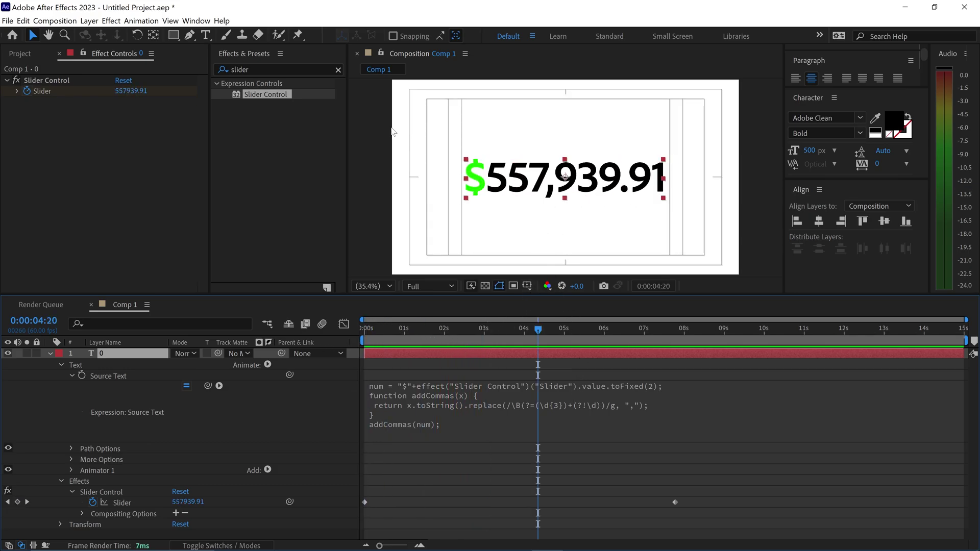
# - Recolour the $557,939.91 counter digits to pure red FF0000, leaving the dollar sign green
pyautogui.hotkey('ctrl', 't')
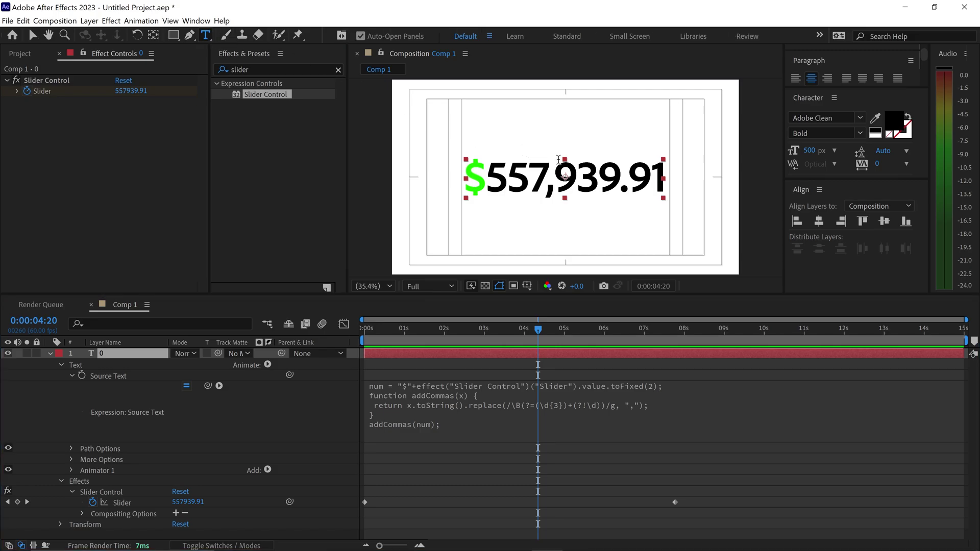
pyautogui.click(583, 173)
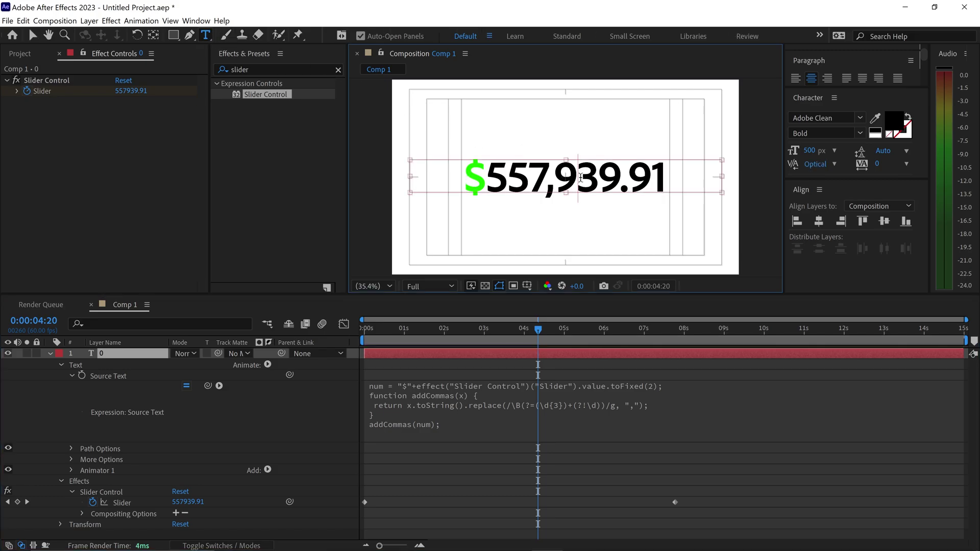
pyautogui.keyDown('shift'); pyautogui.click(562, 175); pyautogui.keyUp('shift')
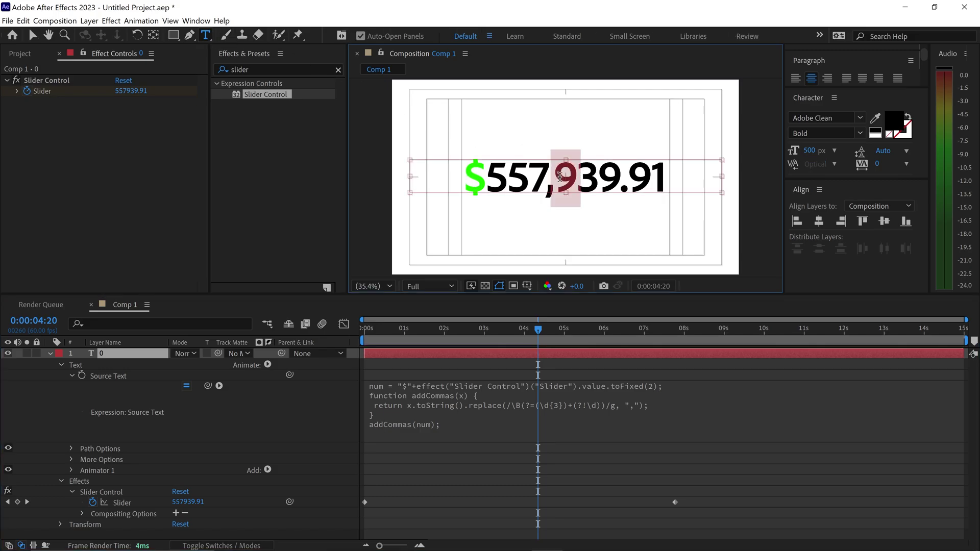
pyautogui.click(893, 121)
pyautogui.click(365, 365)
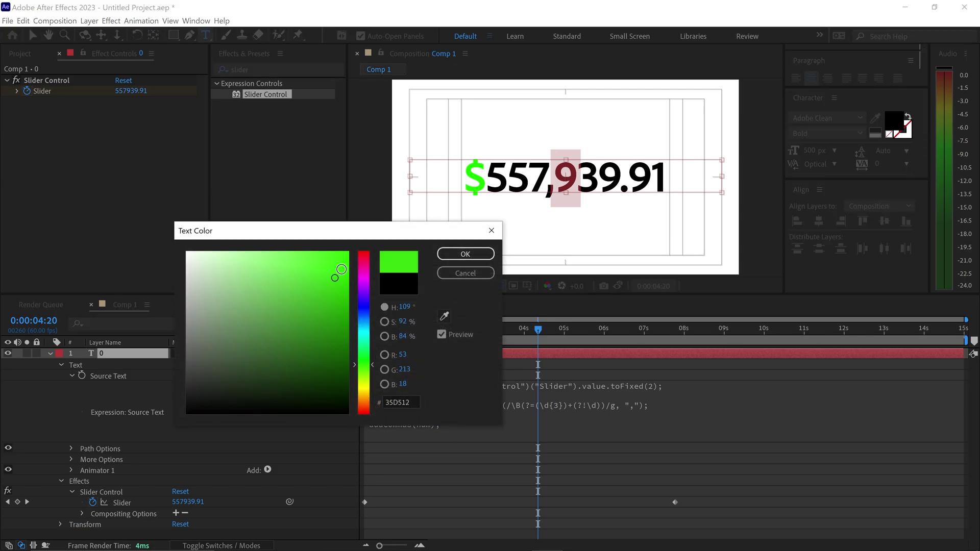
pyautogui.moveTo(335, 275); pyautogui.dragTo(430, 204)
pyautogui.moveTo(363, 318); pyautogui.dragTo(365, 239)
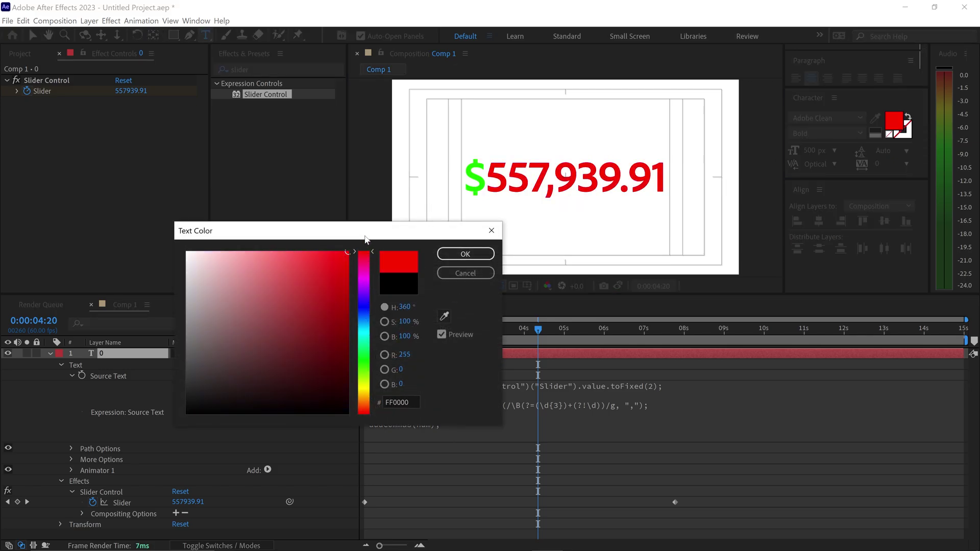
pyautogui.click(465, 255)
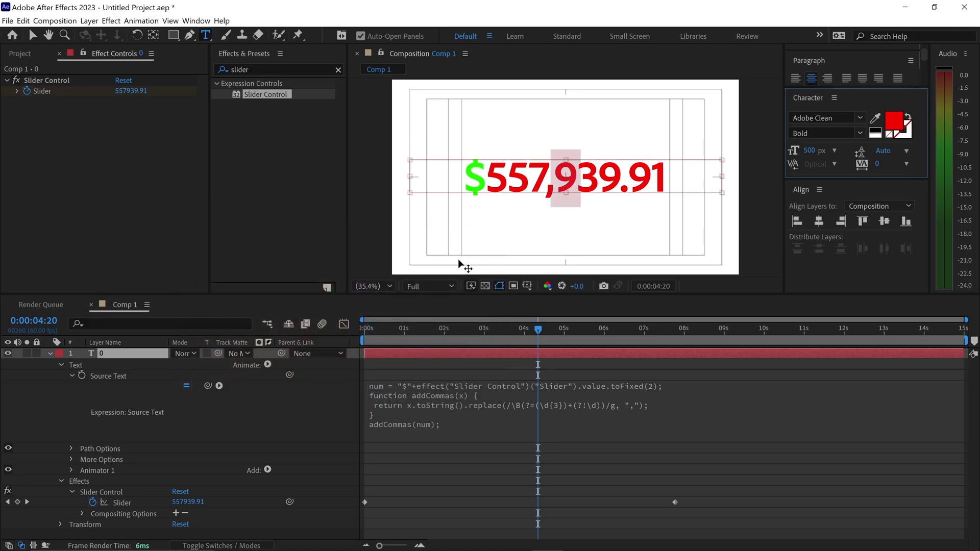
pyautogui.click(140, 91)
pyautogui.click(124, 91)
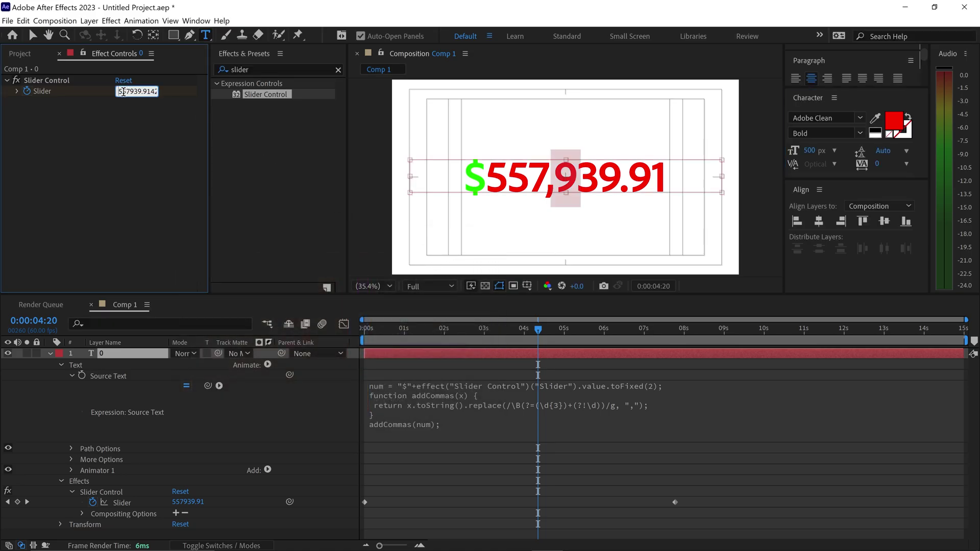